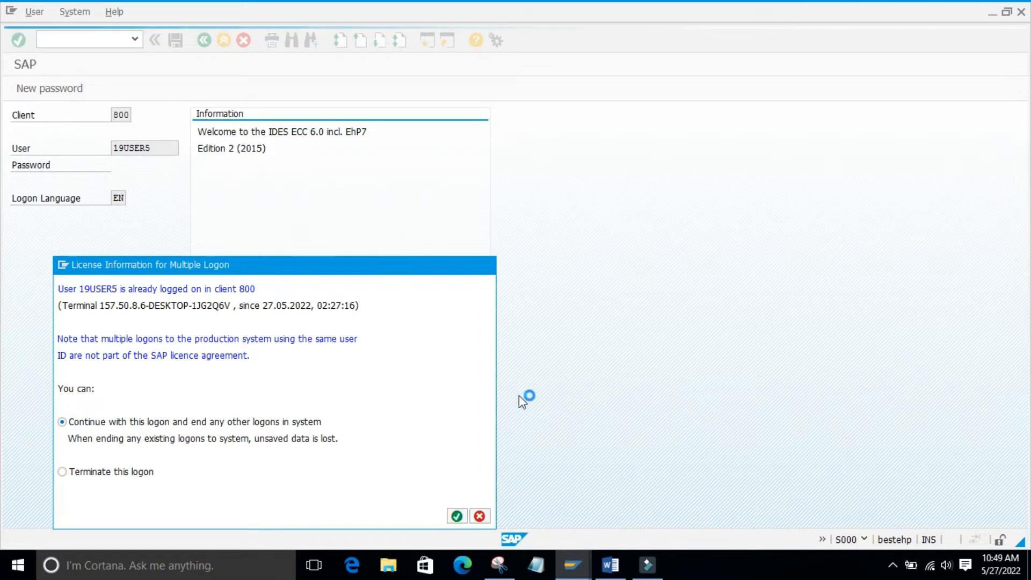
# - Start the vendor creation transaction XK01
pyautogui.click(59, 39)
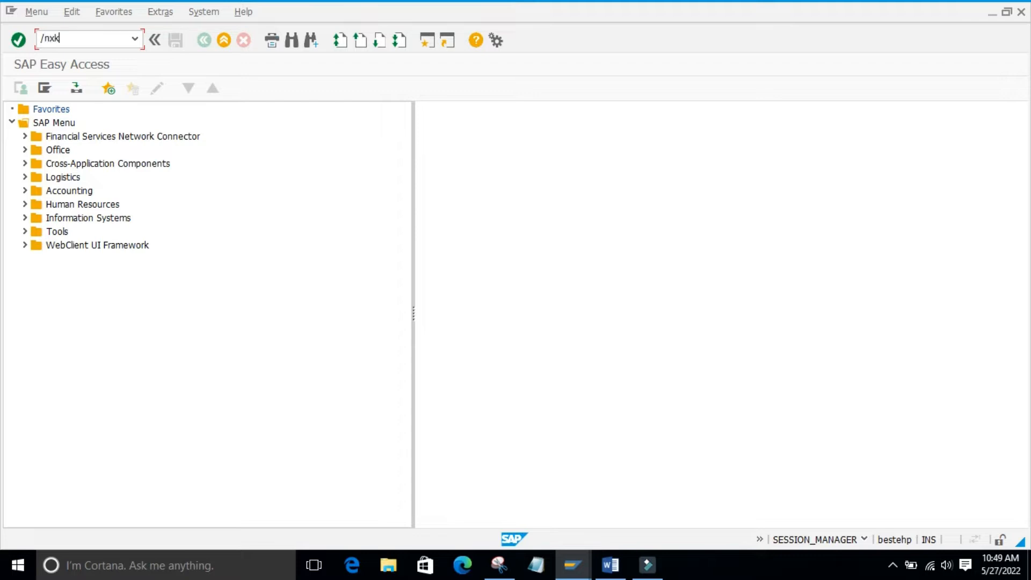
pyautogui.press('Return')
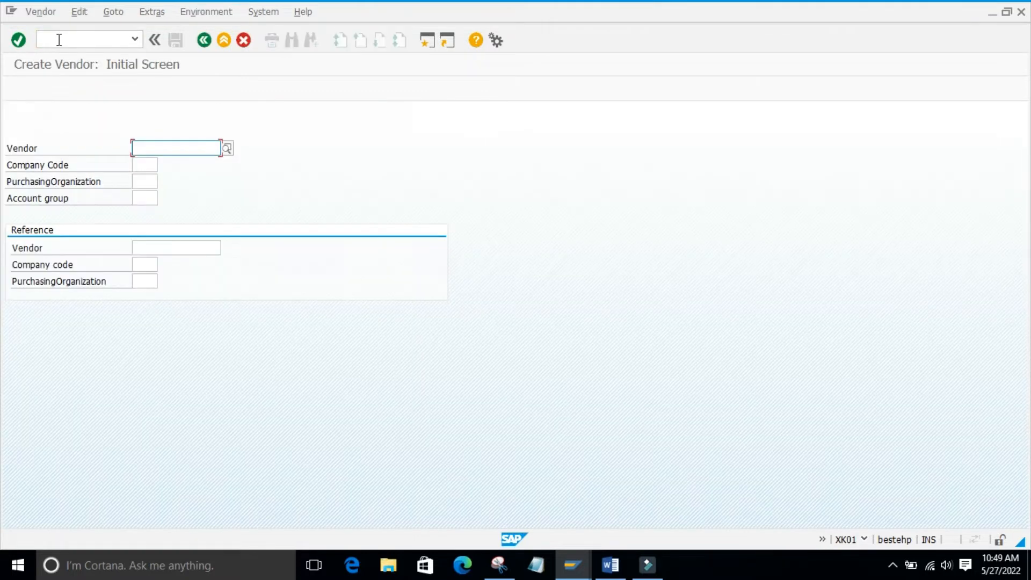
# - Examine the vendor, company code, purchasing organization and account group fields on the initial vendor creation screen
pyautogui.click(42, 147)
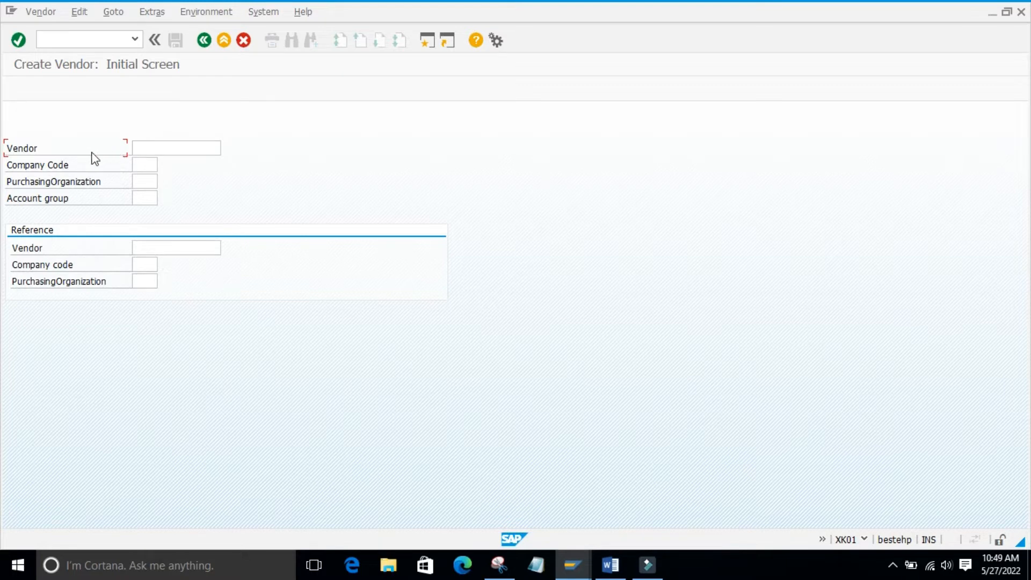
pyautogui.click(247, 178)
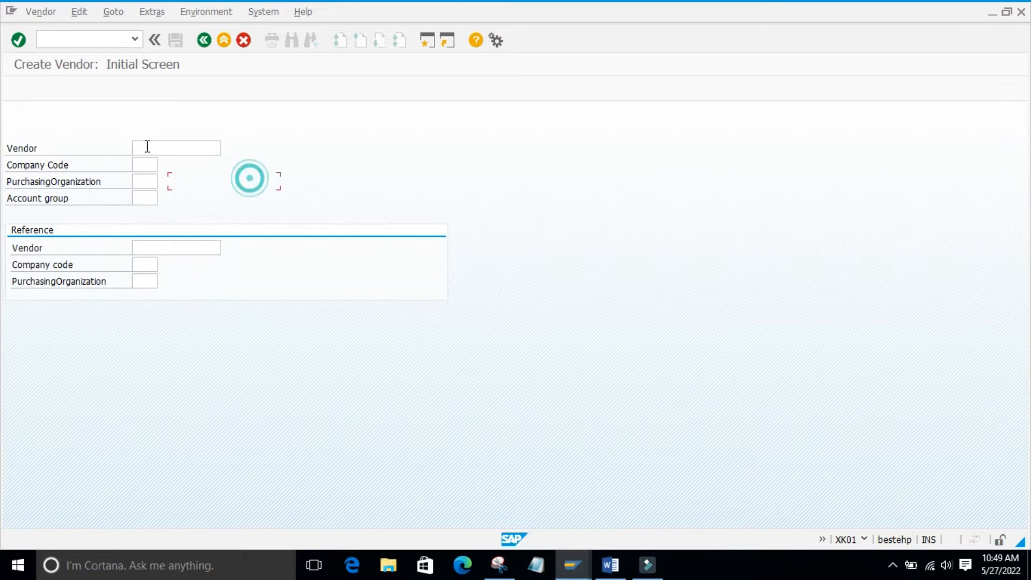
pyautogui.click(134, 146)
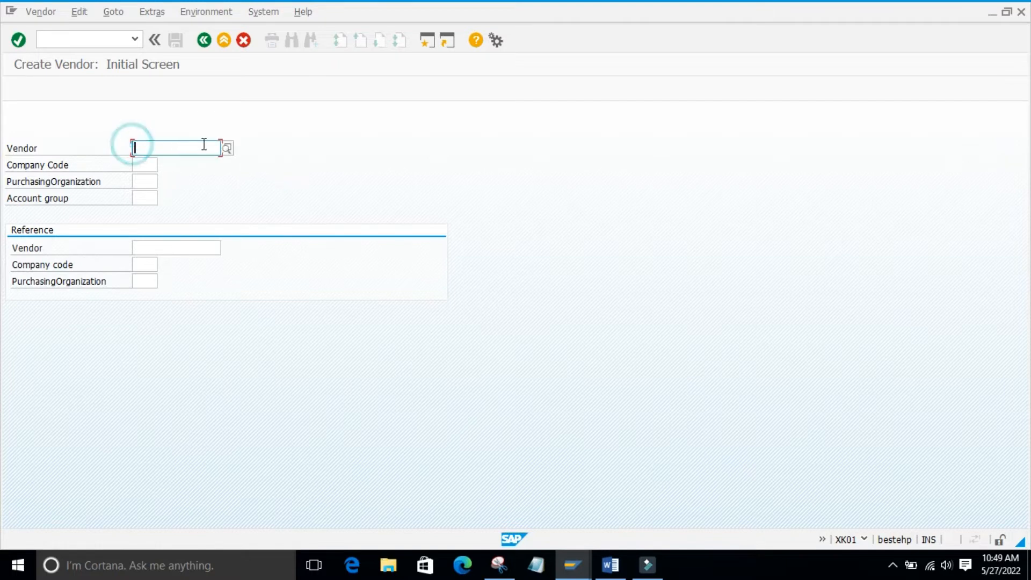
pyautogui.click(285, 154)
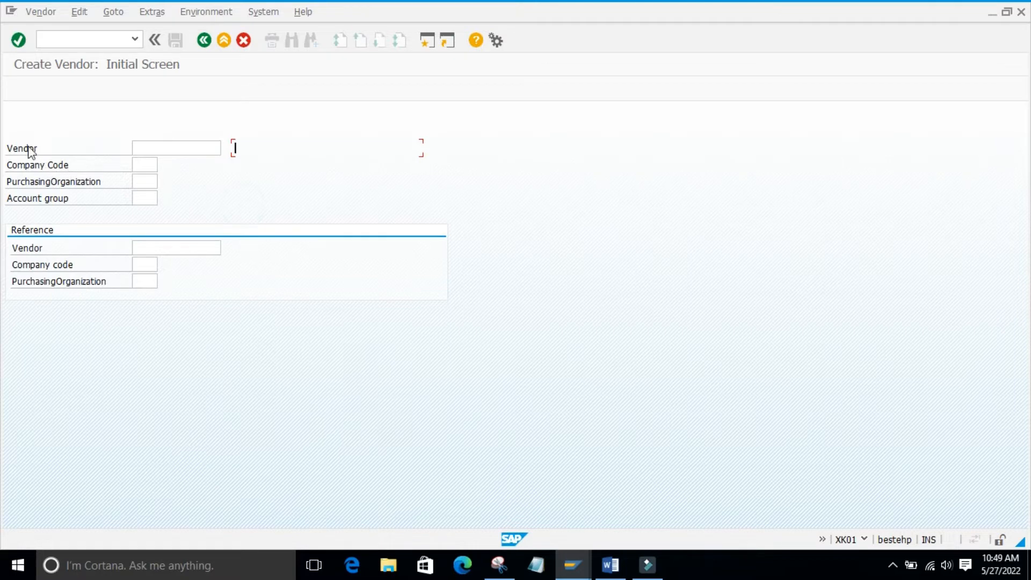
pyautogui.click(151, 165)
pyautogui.click(146, 164)
pyautogui.click(140, 182)
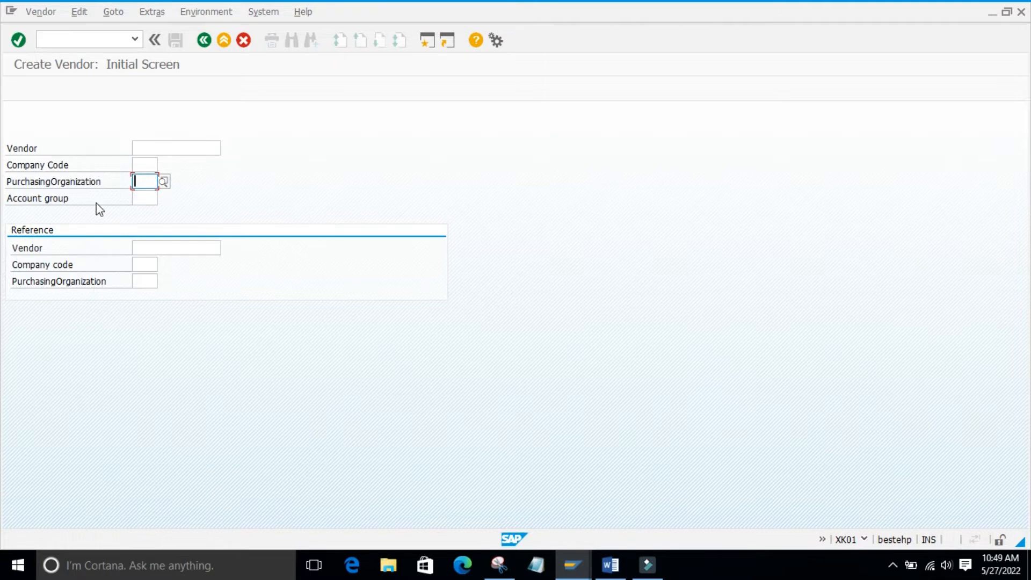
pyautogui.click(137, 162)
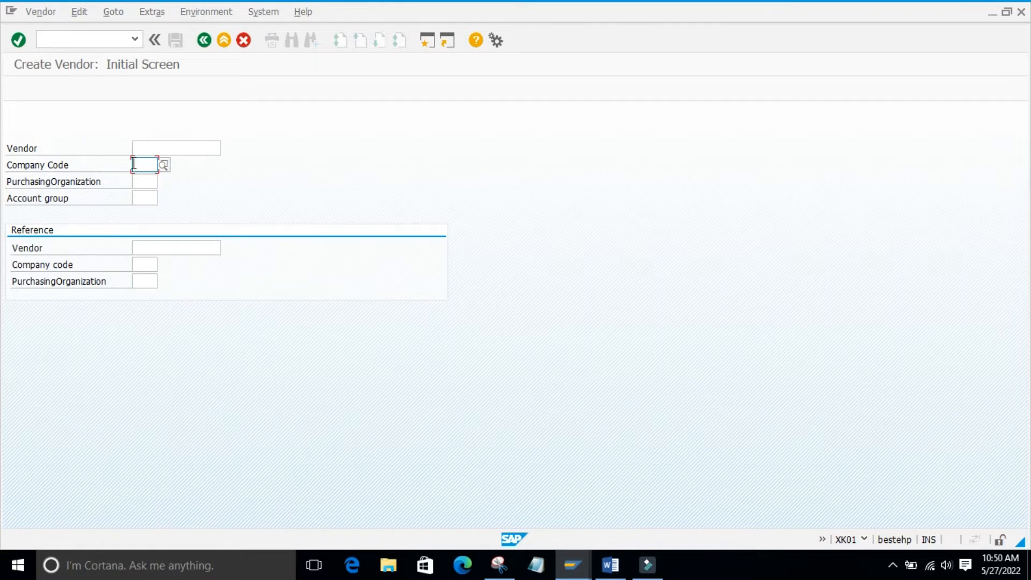
pyautogui.click(140, 182)
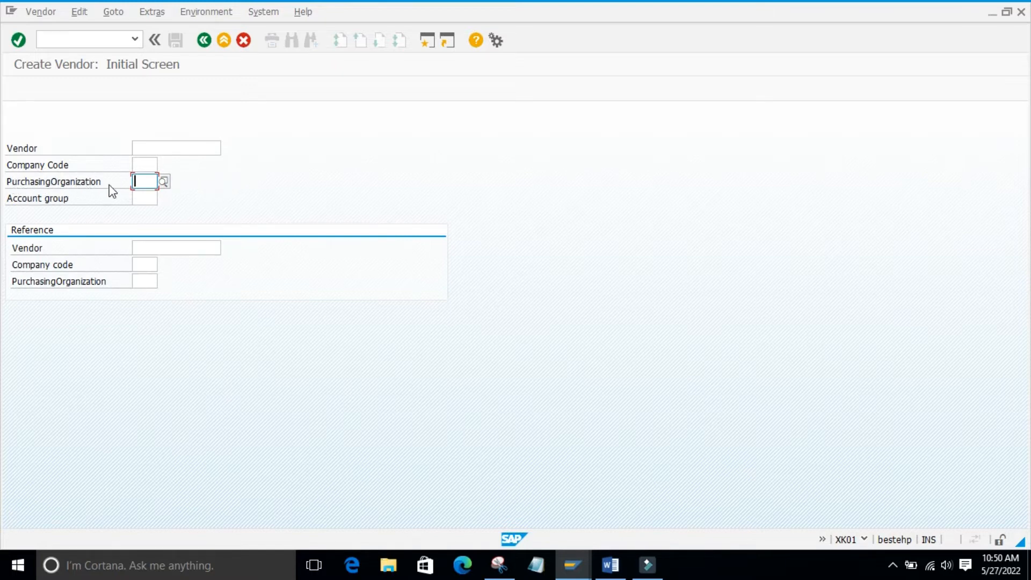
pyautogui.click(257, 184)
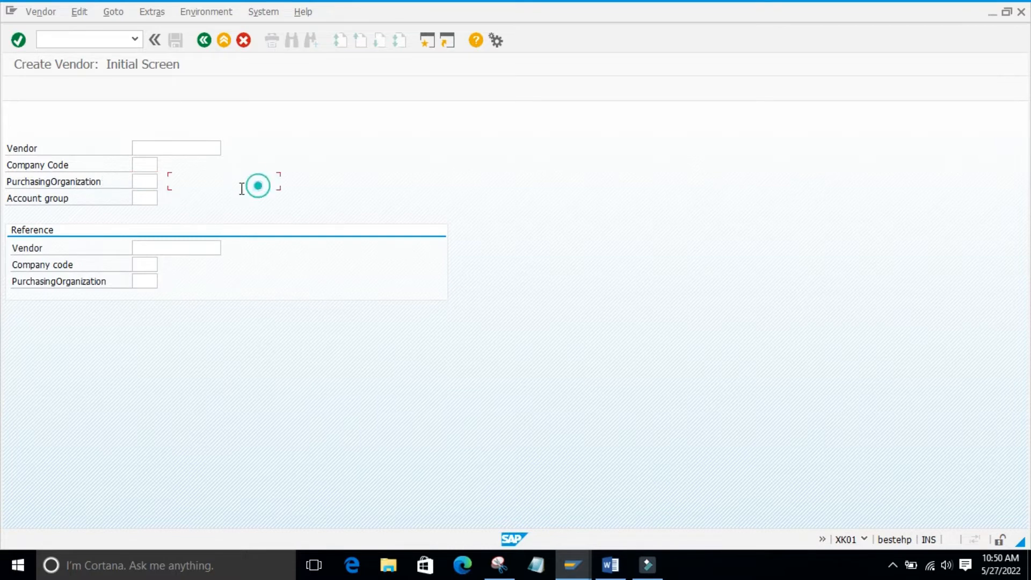
pyautogui.click(134, 199)
pyautogui.click(267, 195)
pyautogui.click(148, 200)
pyautogui.click(264, 190)
pyautogui.click(246, 214)
pyautogui.click(240, 196)
pyautogui.click(295, 332)
pyautogui.click(166, 377)
pyautogui.click(167, 146)
# - Enter company code 9860, purchasing organization 9860 and account group 9830, and continue to the vendor's address data
pyautogui.click(144, 163)
pyautogui.write('9860')
pyautogui.press('Tab')
pyautogui.write('98')
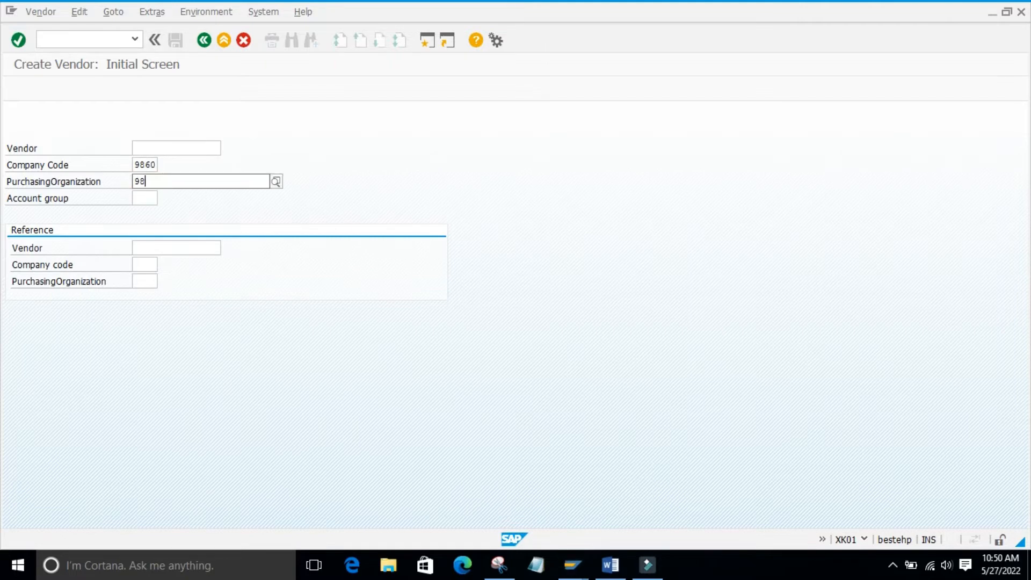
pyautogui.press('Tab')
pyautogui.write('98')
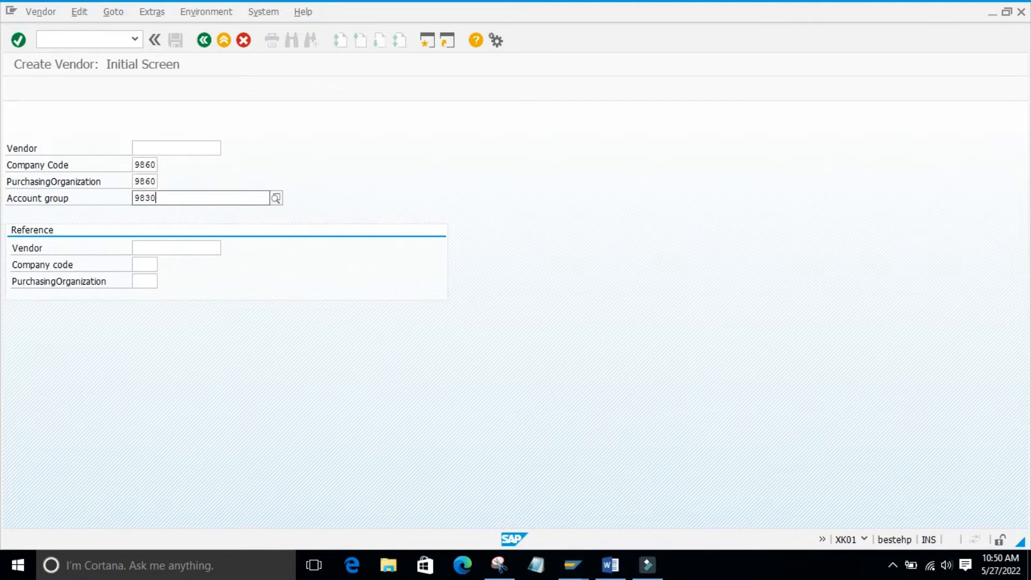
pyautogui.write('30')
pyautogui.press('Return')
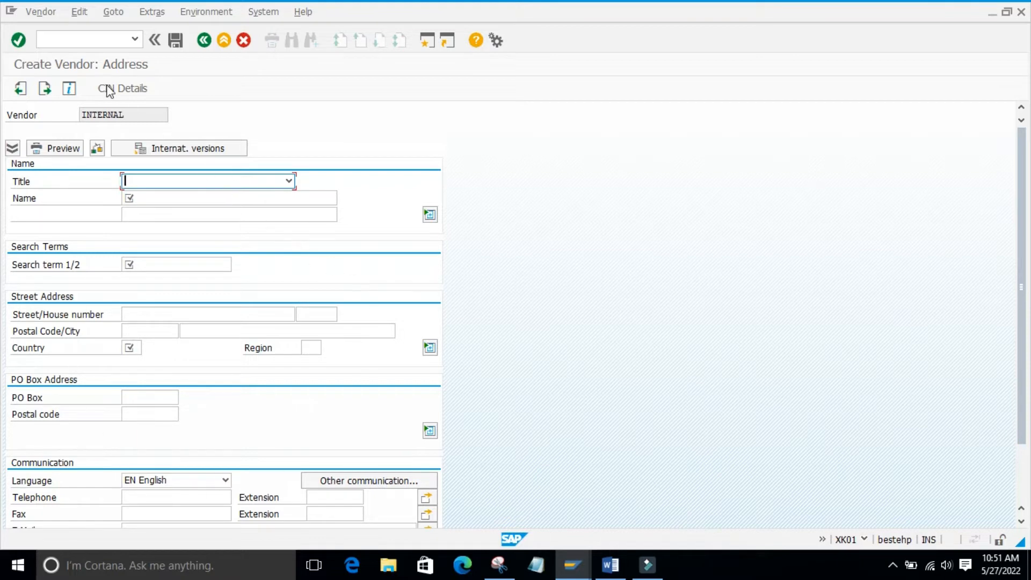
# - Set the vendor's title to Company and its name to "test ven 01"
pyautogui.click(149, 181)
pyautogui.click(156, 193)
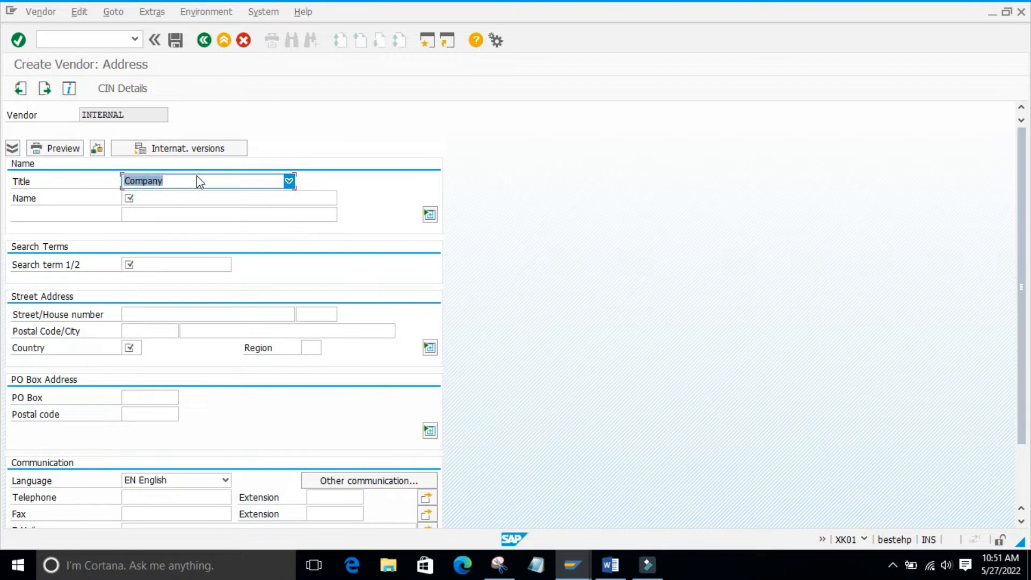
pyautogui.click(288, 181)
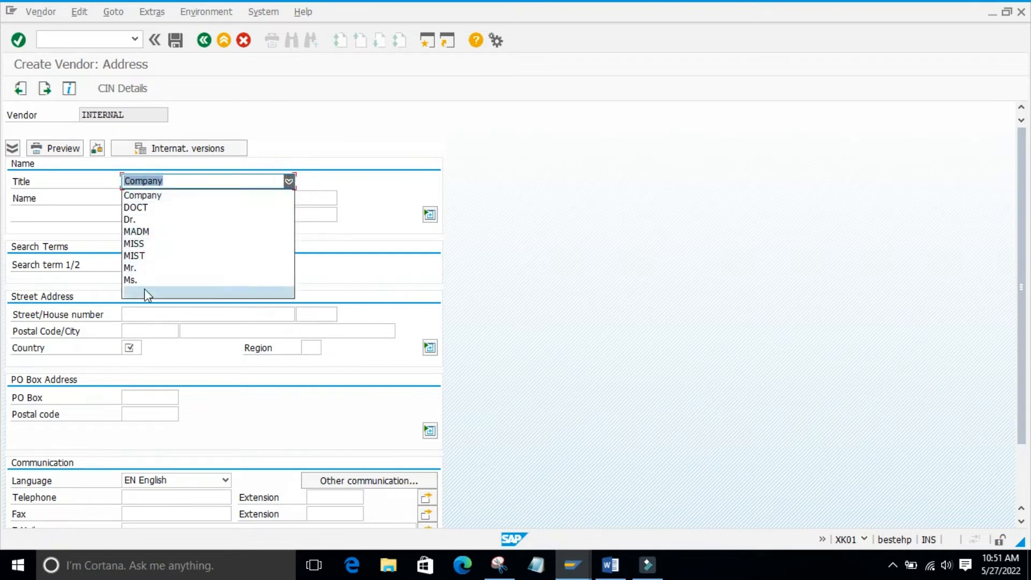
pyautogui.click(343, 185)
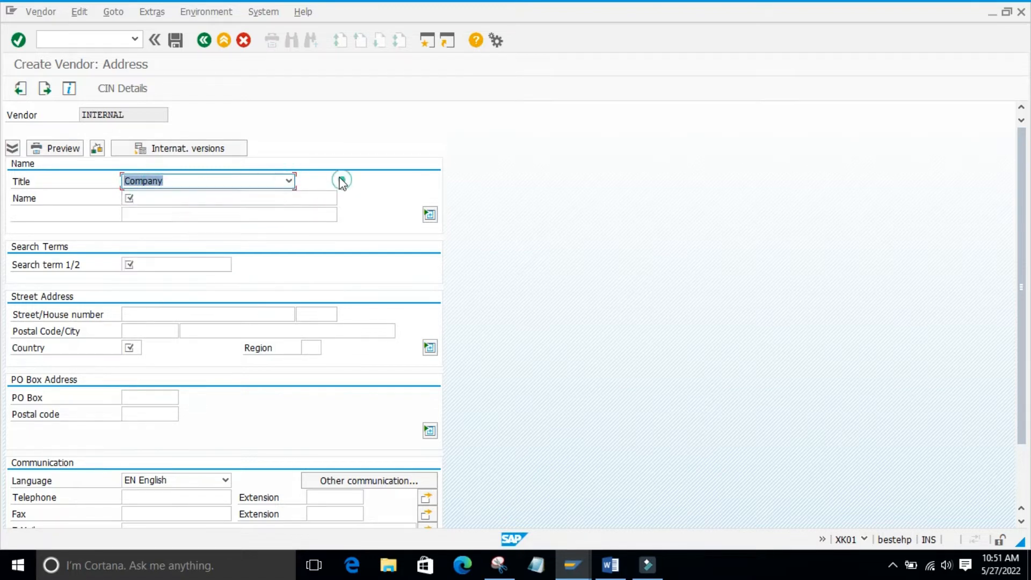
pyautogui.click(163, 199)
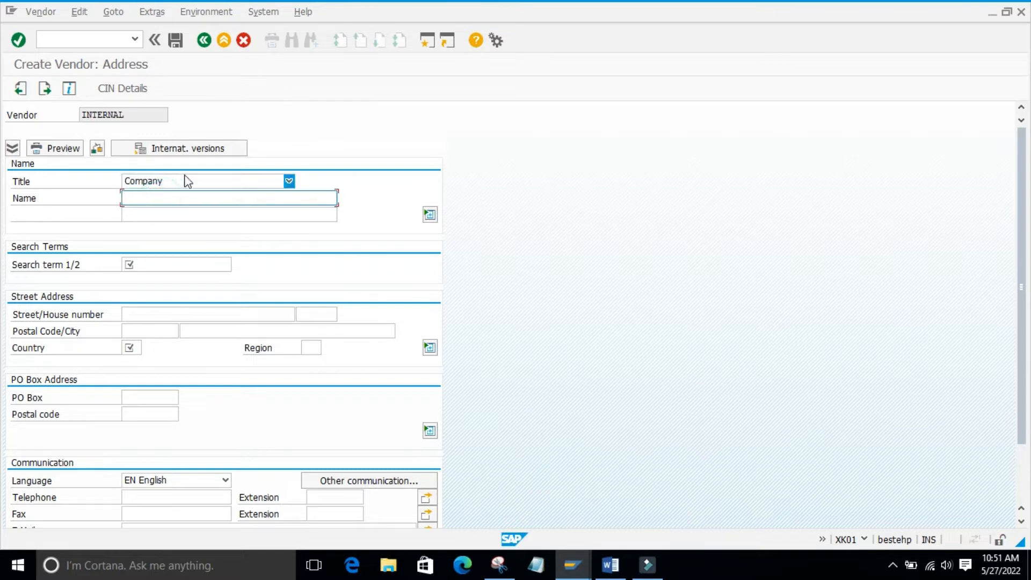
pyautogui.write('test n')
pyautogui.press('BackSpace')
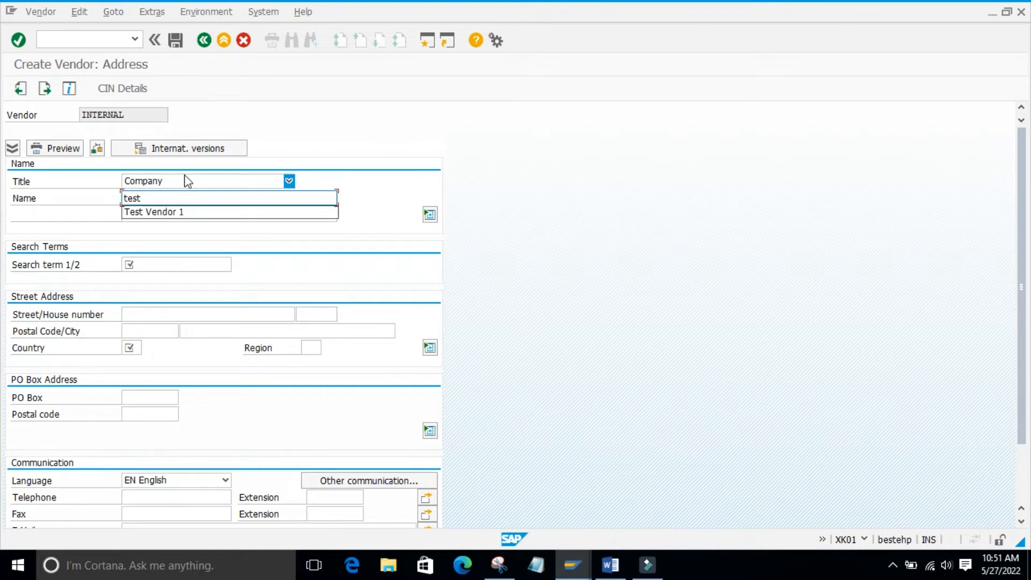
pyautogui.write('ven 01')
# - Enter Varroc as the vendor's search term and IN as the country in the street address
pyautogui.click(144, 266)
pyautogui.click(143, 271)
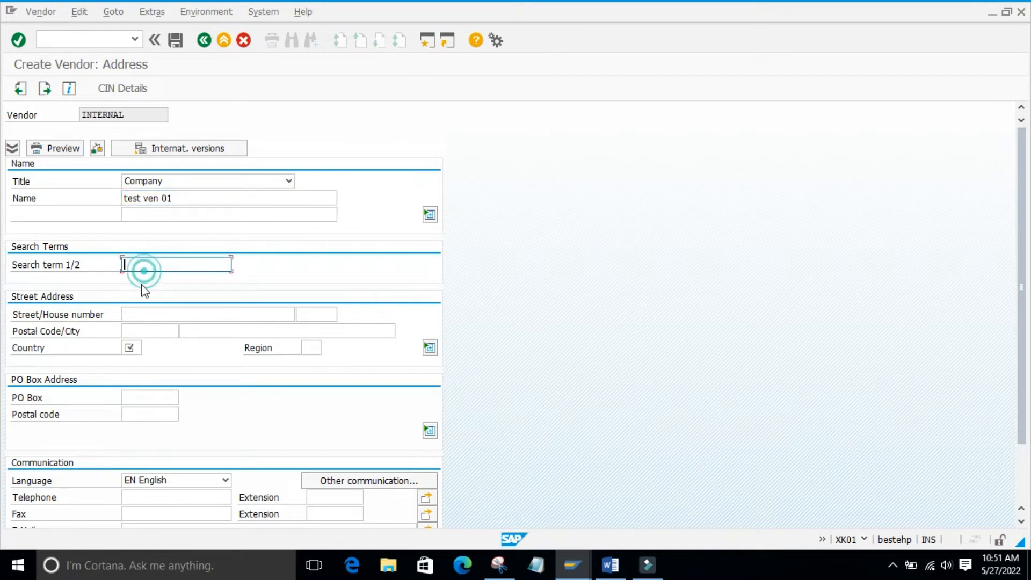
pyautogui.click(148, 278)
pyautogui.click(135, 348)
pyautogui.click(131, 358)
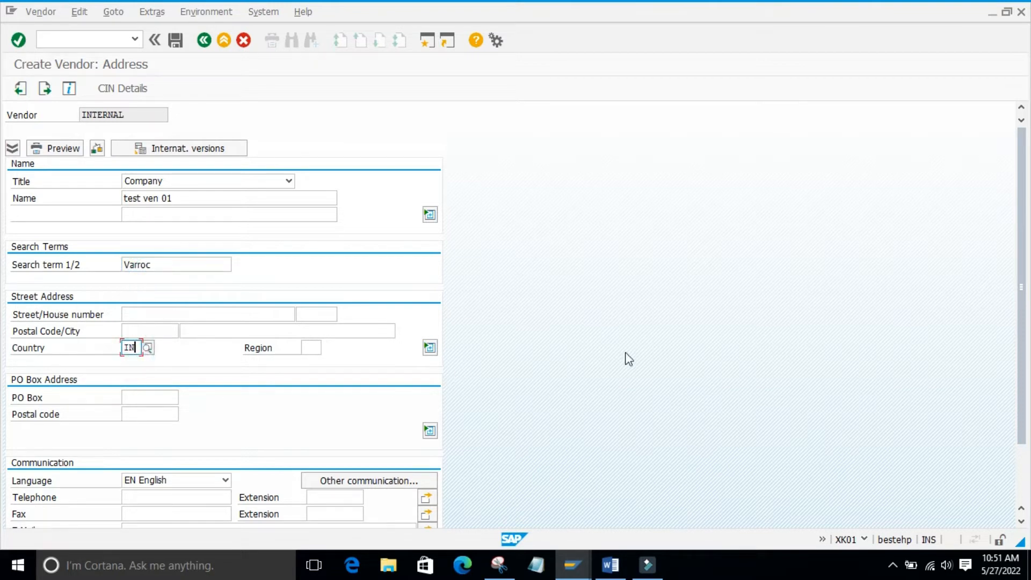
# - Review the vendor's communication fields, leave them empty, and continue to the Control data
pyautogui.moveTo(1019, 139); pyautogui.dragTo(1017, 194)
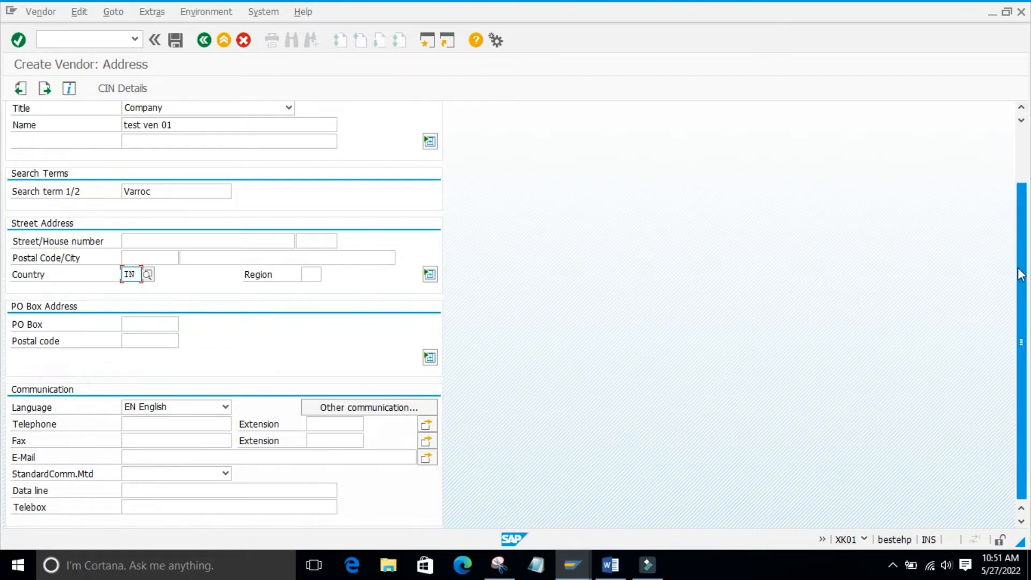
pyautogui.click(132, 422)
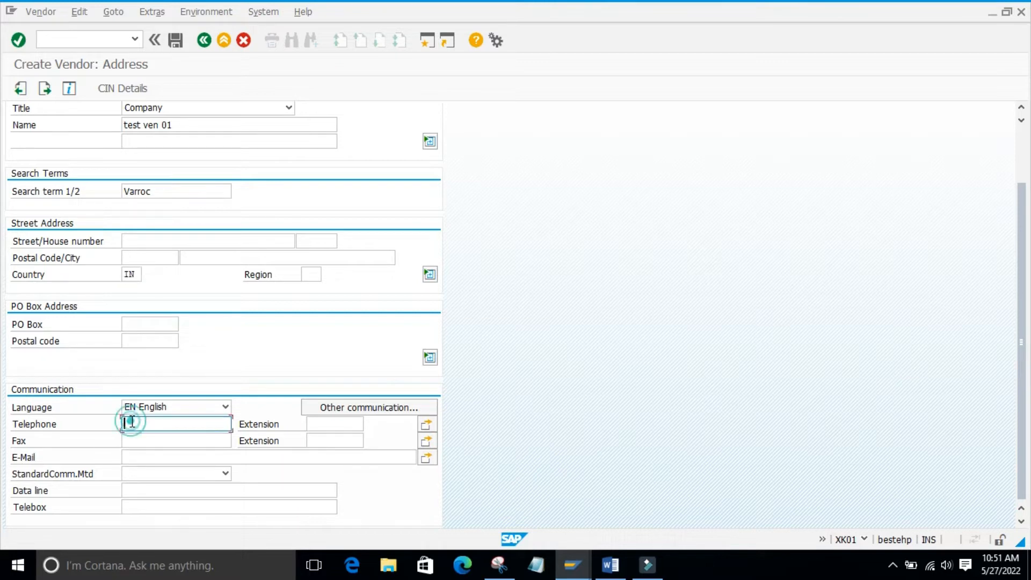
pyautogui.click(135, 458)
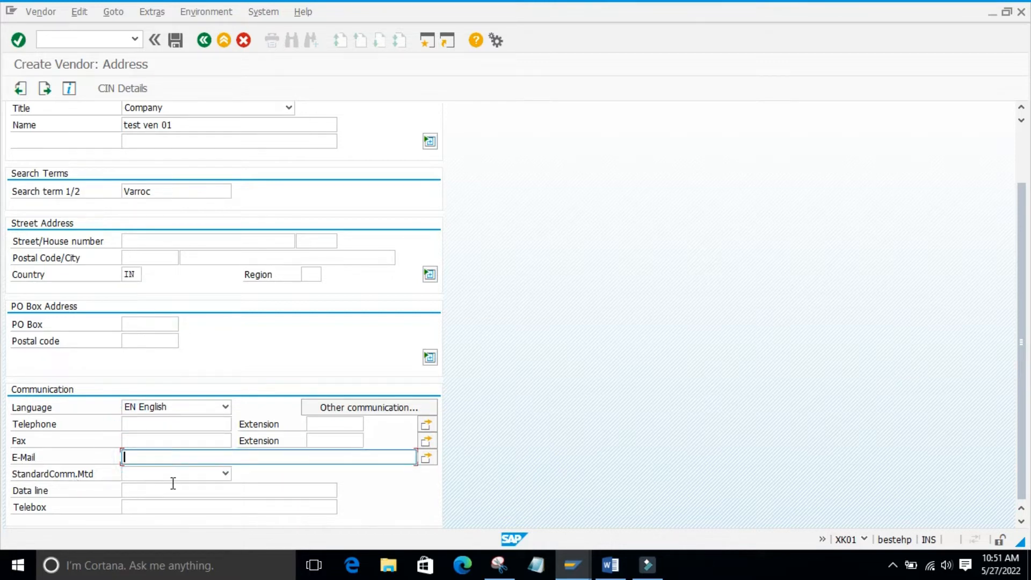
pyautogui.click(336, 423)
pyautogui.click(148, 486)
pyautogui.click(129, 507)
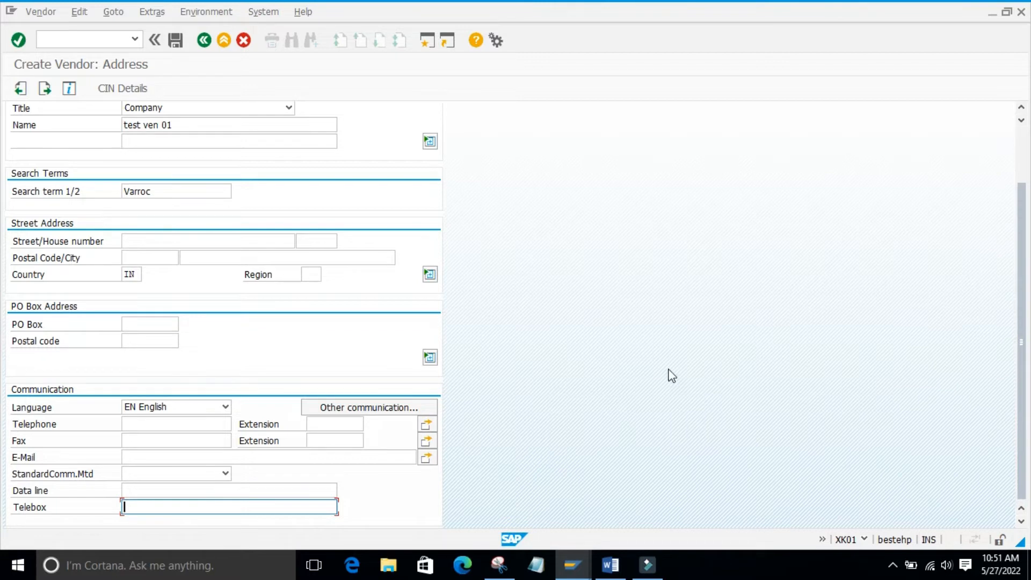
pyautogui.scroll(3, 1023, 207)
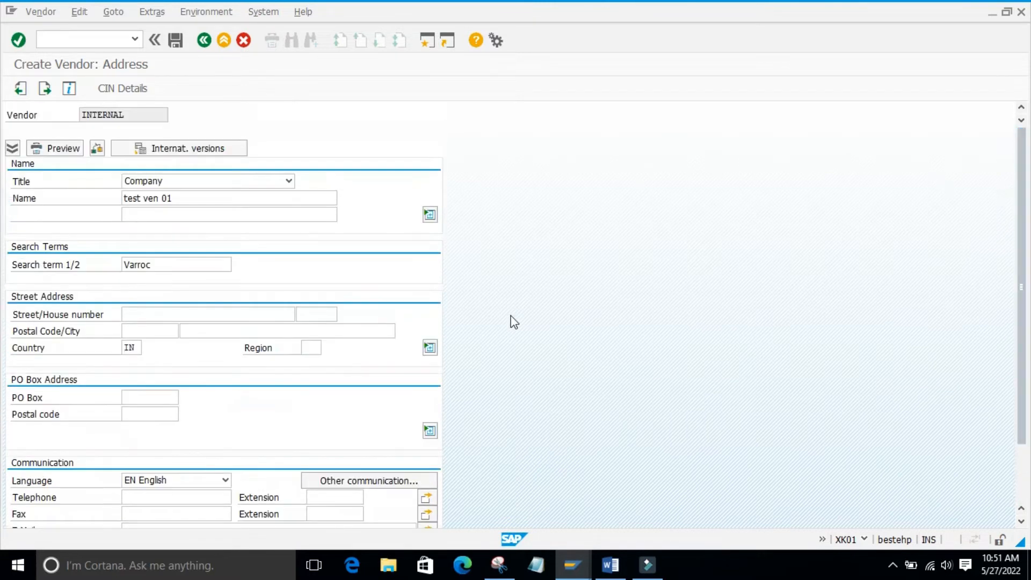
pyautogui.press('Return')
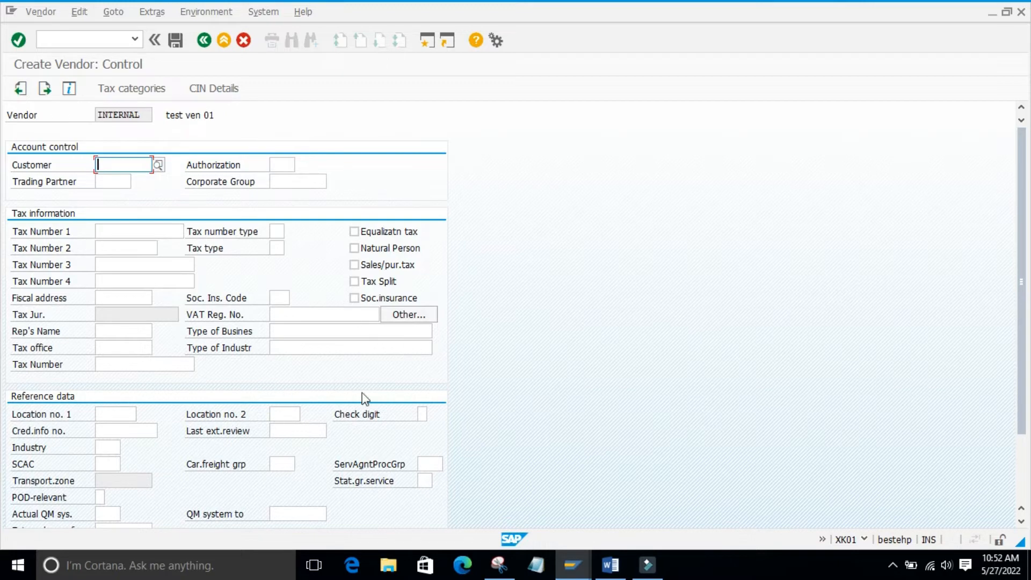
# - Read the field help for External manuf. in the reference data and close it
pyautogui.moveTo(1030, 228); pyautogui.dragTo(1021, 291)
pyautogui.click(1001, 81)
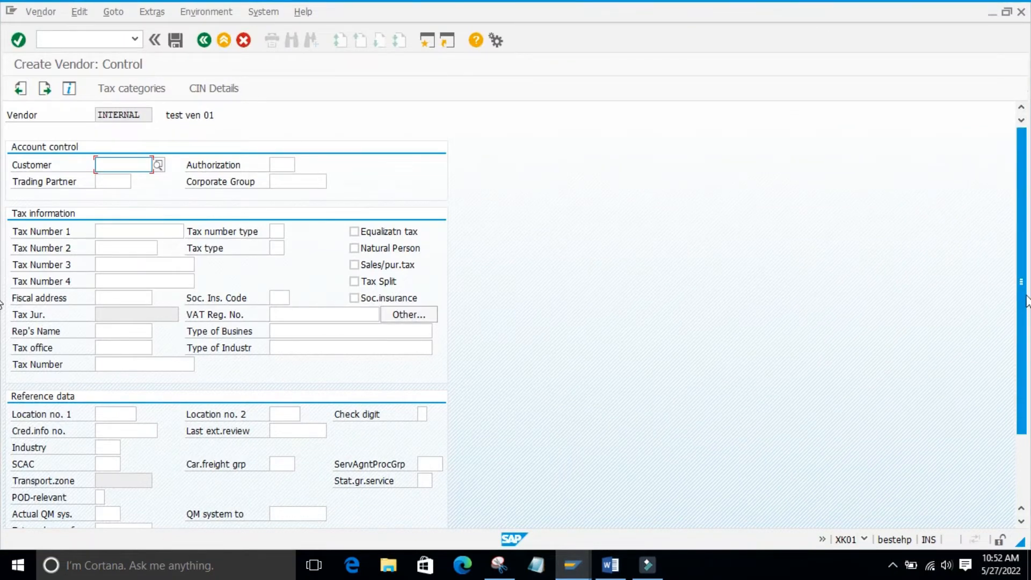
pyautogui.scroll(-2, 1010, 360)
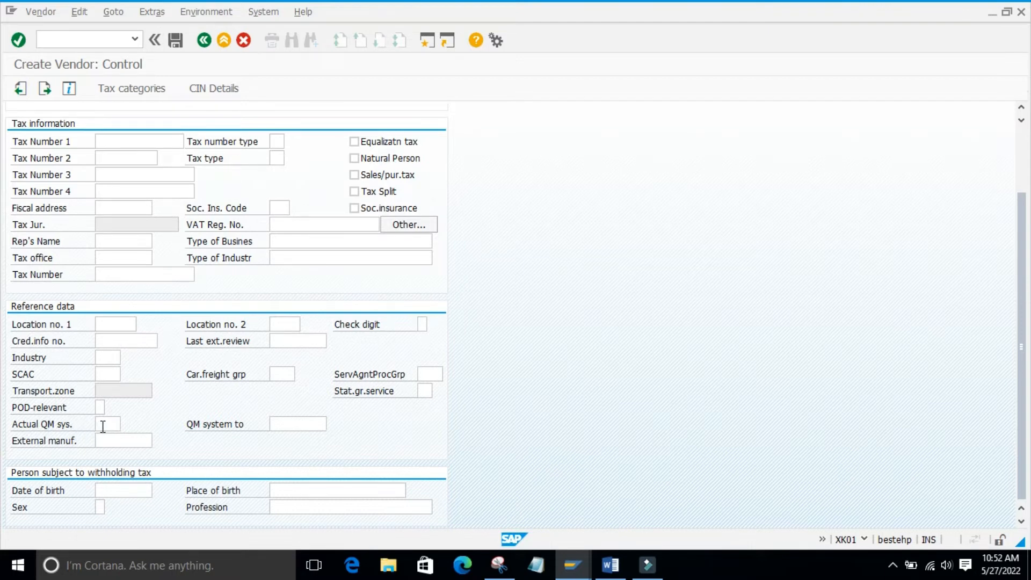
pyautogui.click(285, 426)
pyautogui.click(100, 440)
pyautogui.press('F1')
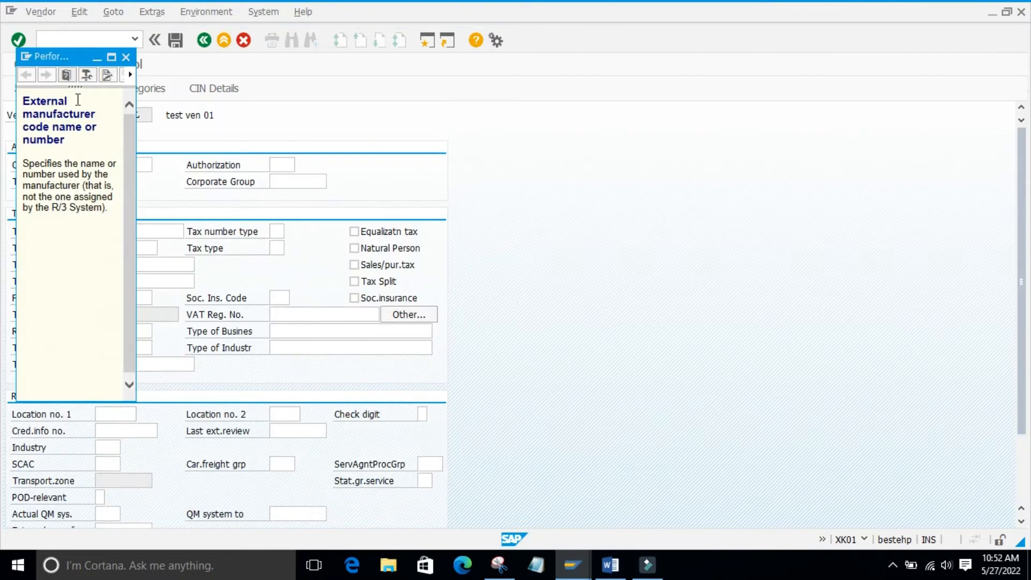
pyautogui.click(111, 57)
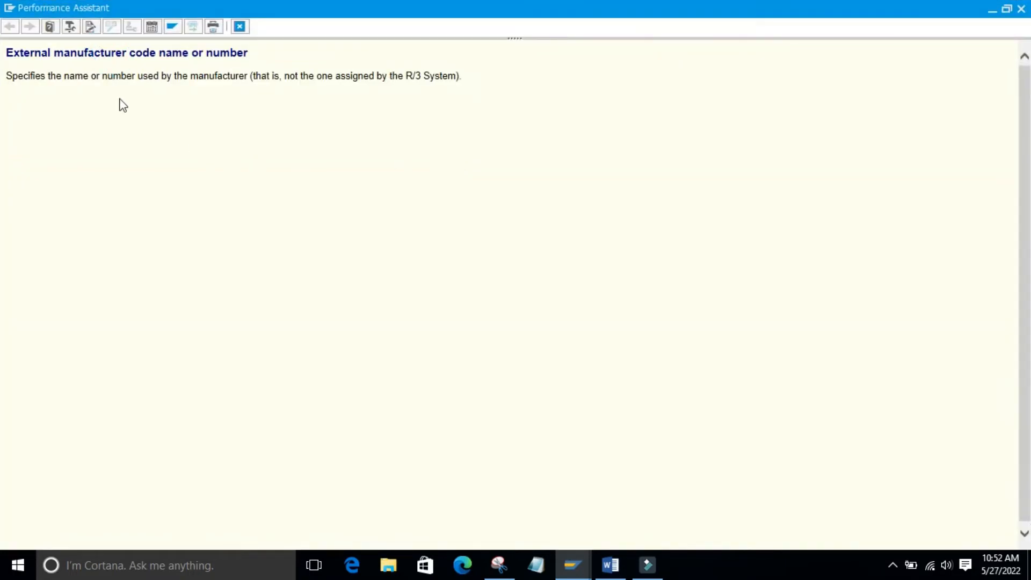
pyautogui.moveTo(109, 76); pyautogui.dragTo(248, 76)
pyautogui.click(274, 94)
pyautogui.doubleClick(429, 75)
pyautogui.click(446, 136)
pyautogui.click(240, 26)
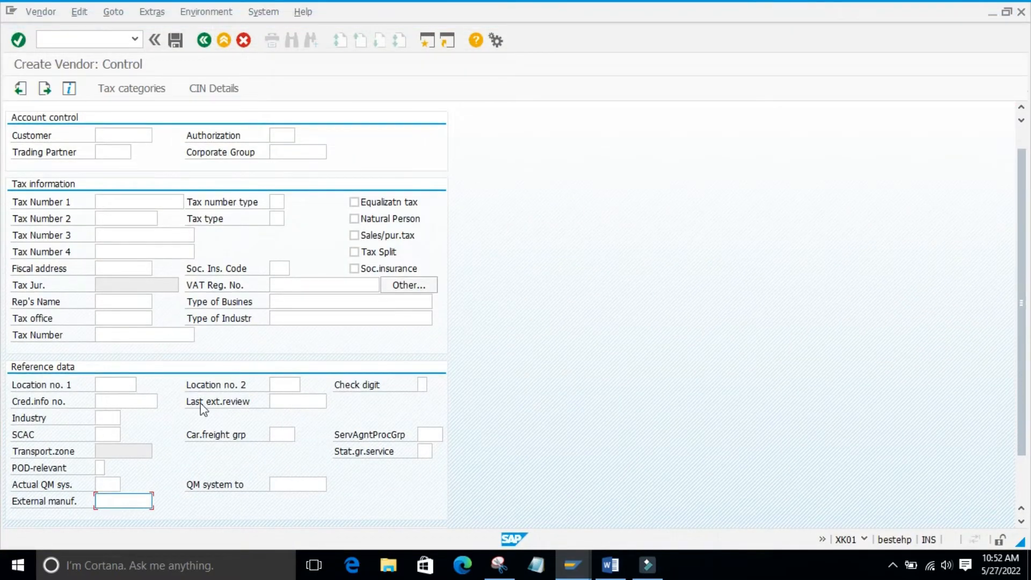
# - Continue past the Control and Payment transactions data to the Contact persons screen, leaving their fields blank
pyautogui.scroll(-3, 1023, 178)
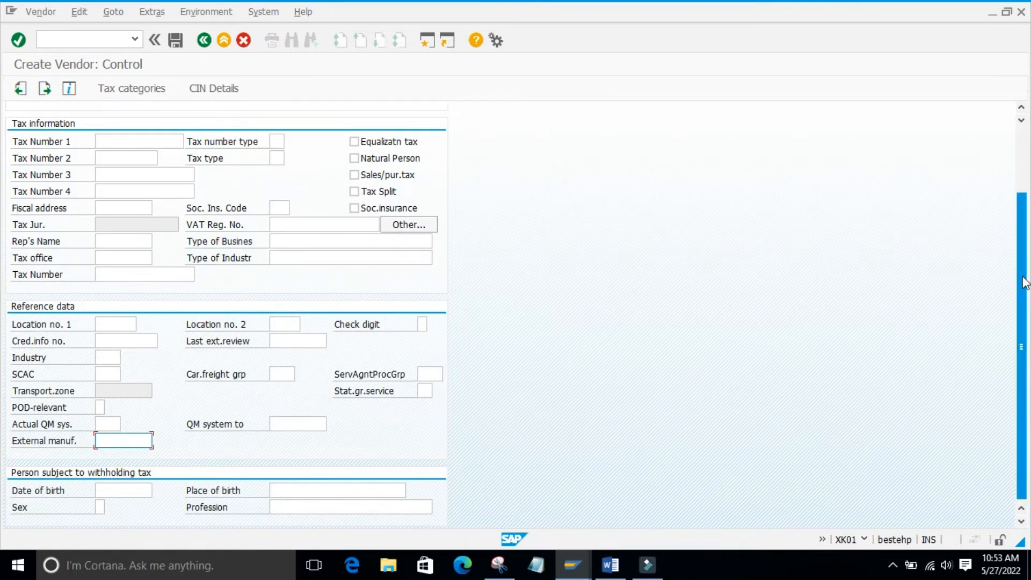
pyautogui.scroll(2, 1024, 283)
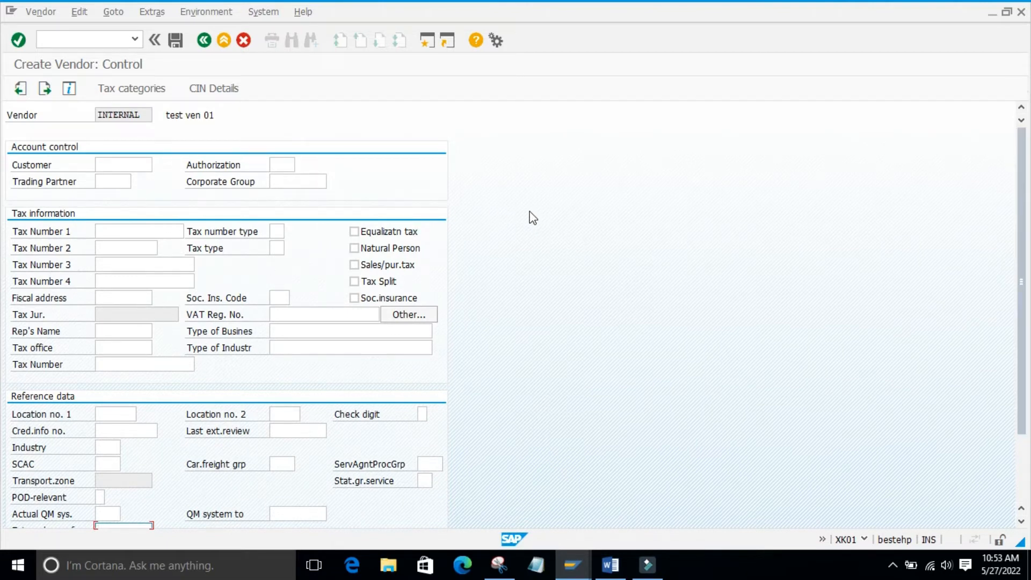
pyautogui.press('Return')
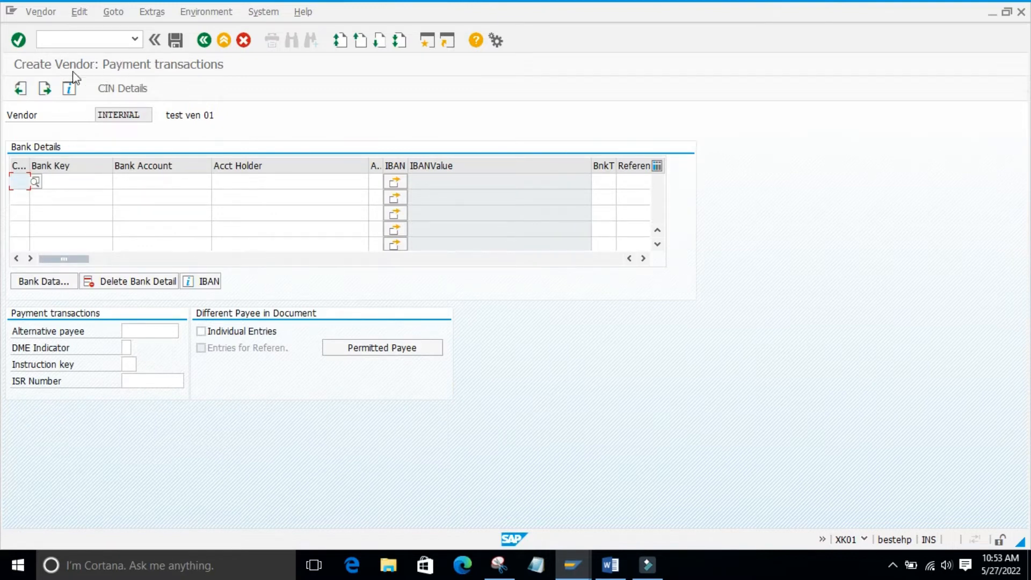
pyautogui.click(241, 64)
pyautogui.click(262, 458)
pyautogui.press('Return')
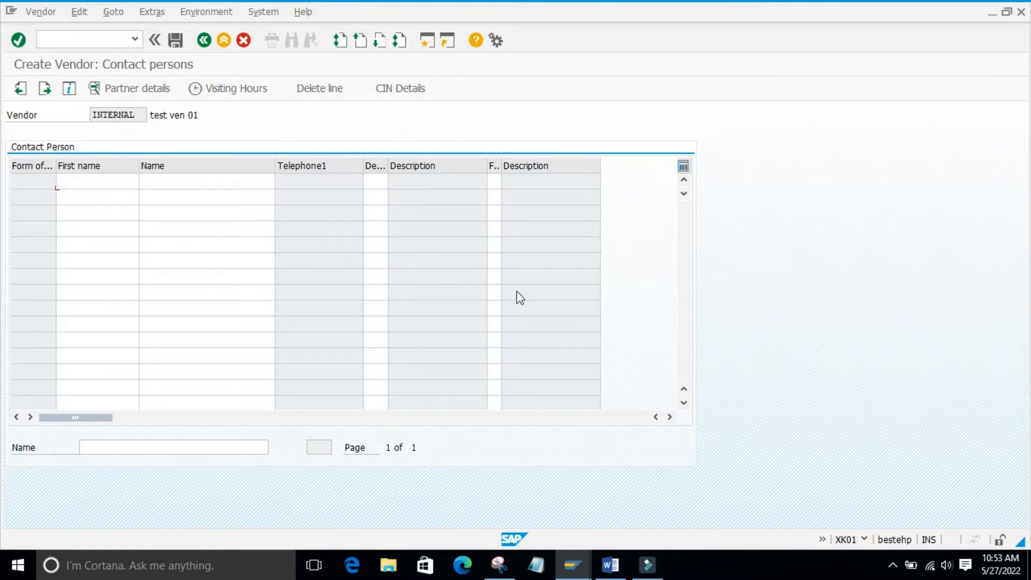
# - Leave the contact persons blank, set the reconciliation account to 160000, fill in the cash management group, and continue to the accounting payment transactions
pyautogui.press('Return')
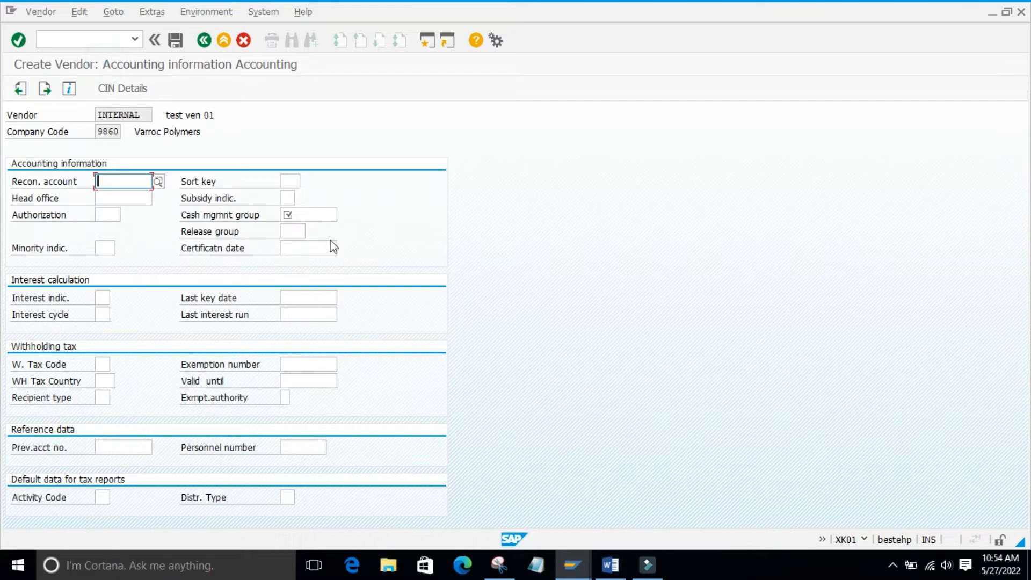
pyautogui.press('Return')
pyautogui.press('BackSpace')
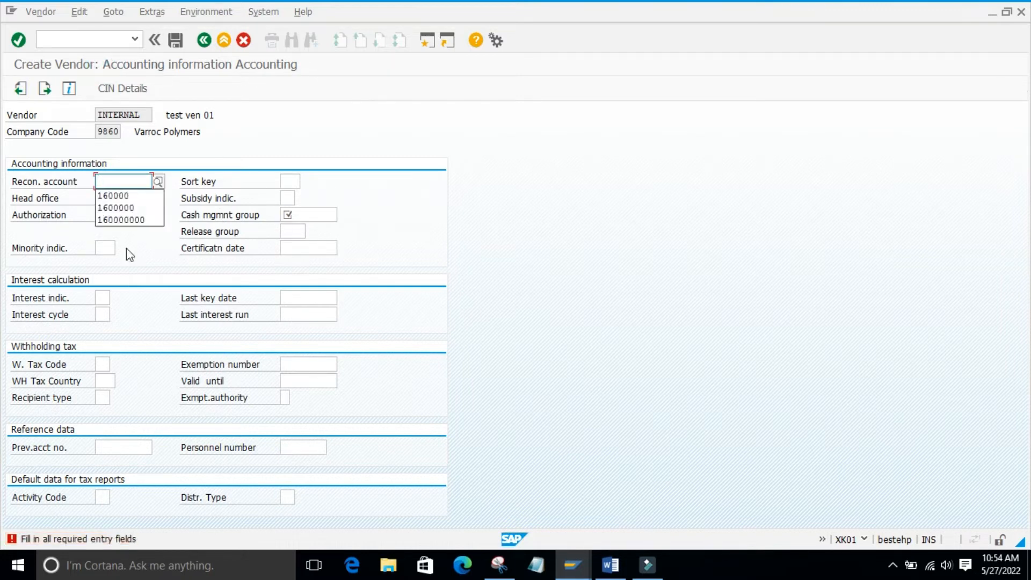
pyautogui.click(114, 195)
pyautogui.click(306, 215)
pyautogui.click(296, 230)
pyautogui.press('Return')
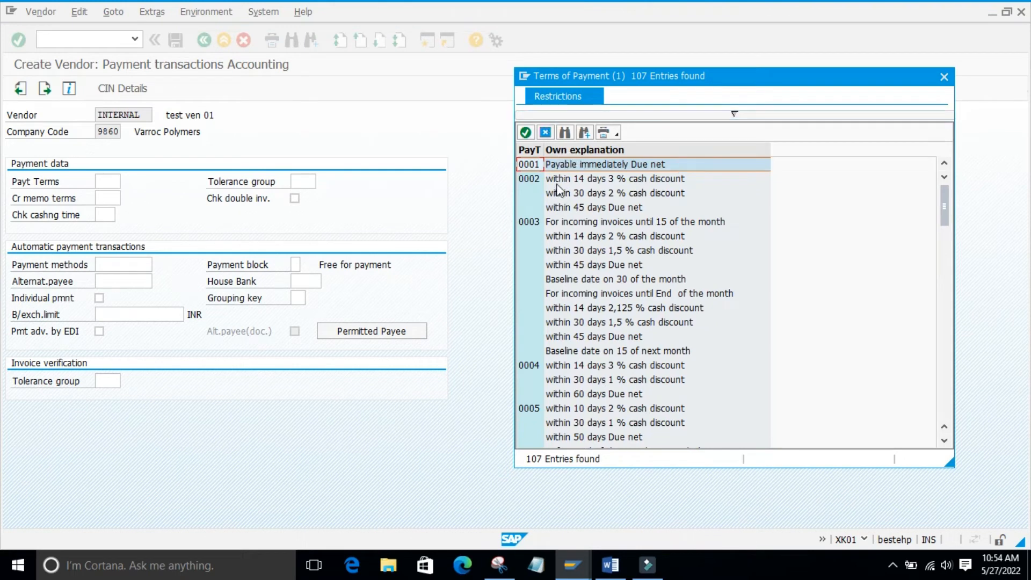
# - Review the possible entries for Payt Terms and Payment methods in the accounting payment data, closing both lists without a selection
pyautogui.moveTo(618, 78); pyautogui.dragTo(598, 46)
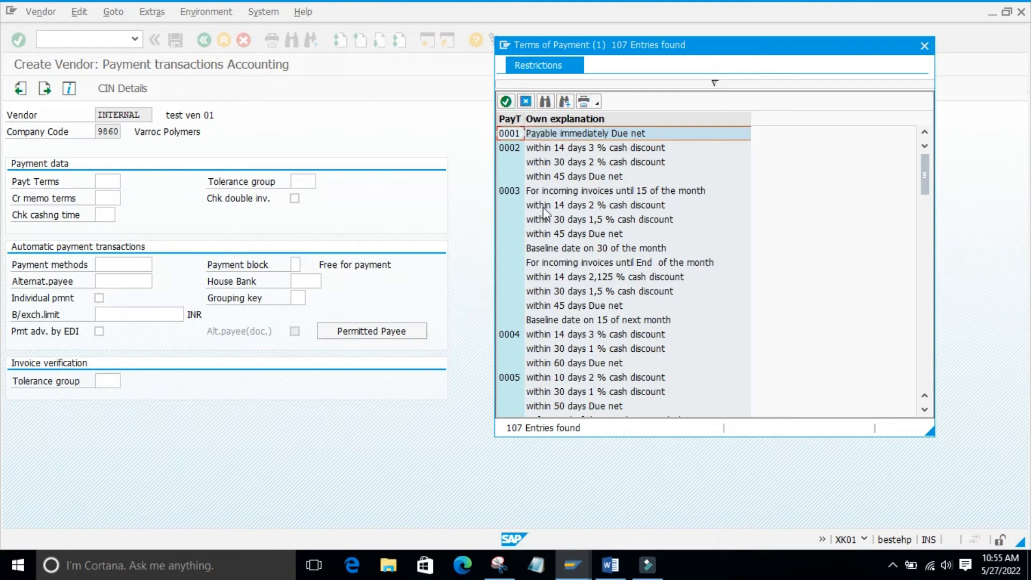
pyautogui.click(527, 102)
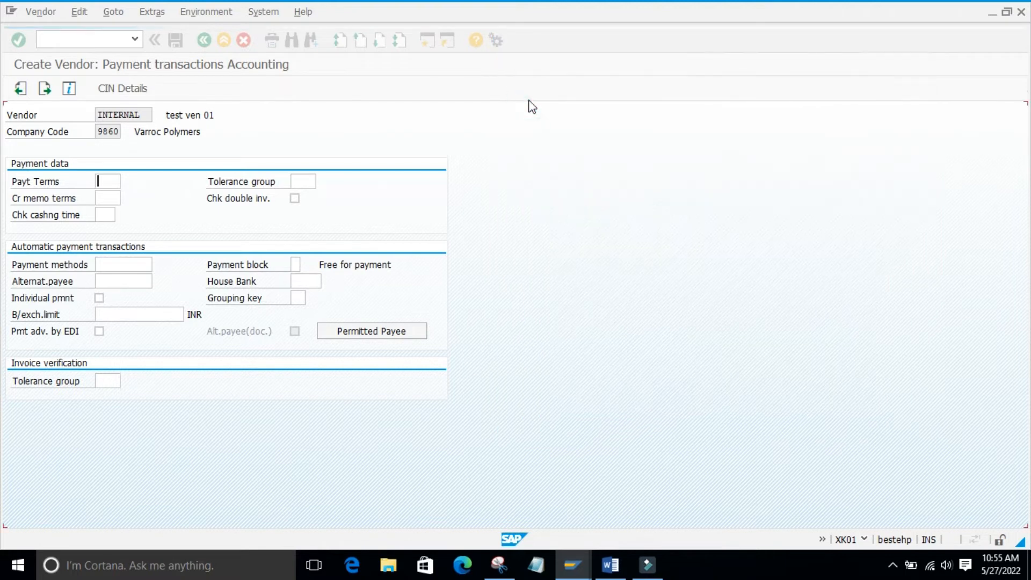
pyautogui.click(348, 404)
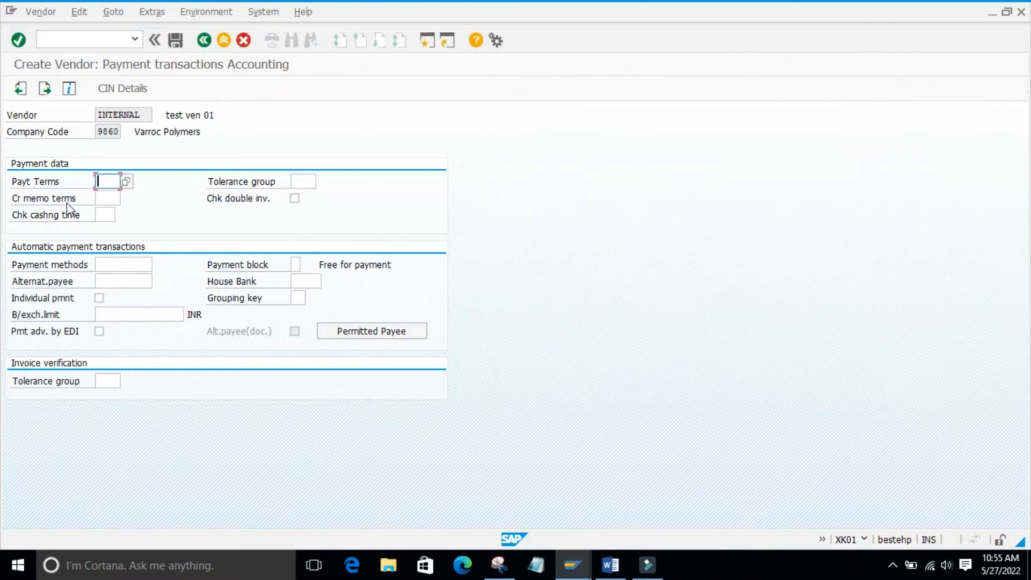
pyautogui.click(176, 398)
pyautogui.click(126, 268)
pyautogui.click(159, 265)
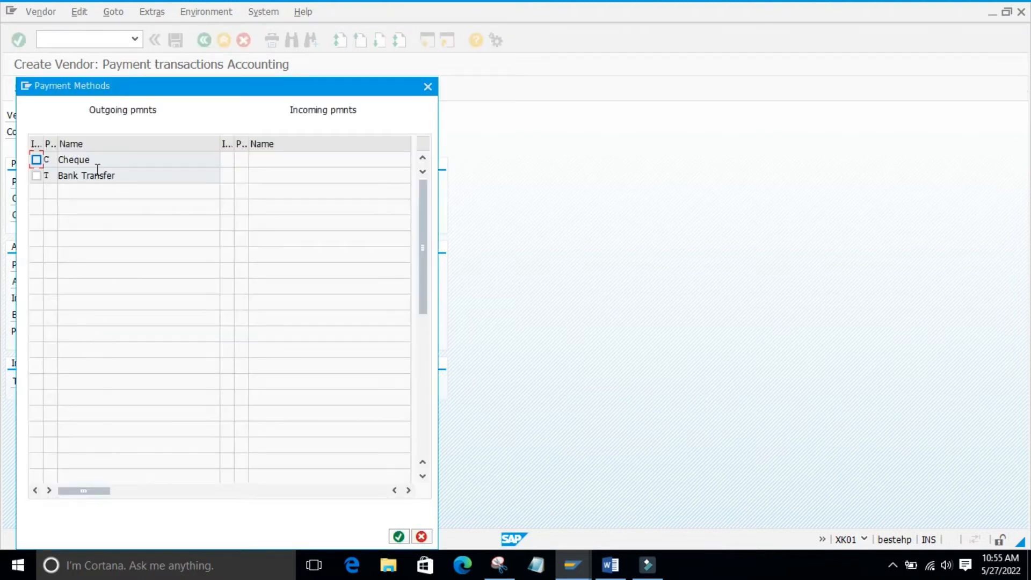
pyautogui.click(428, 87)
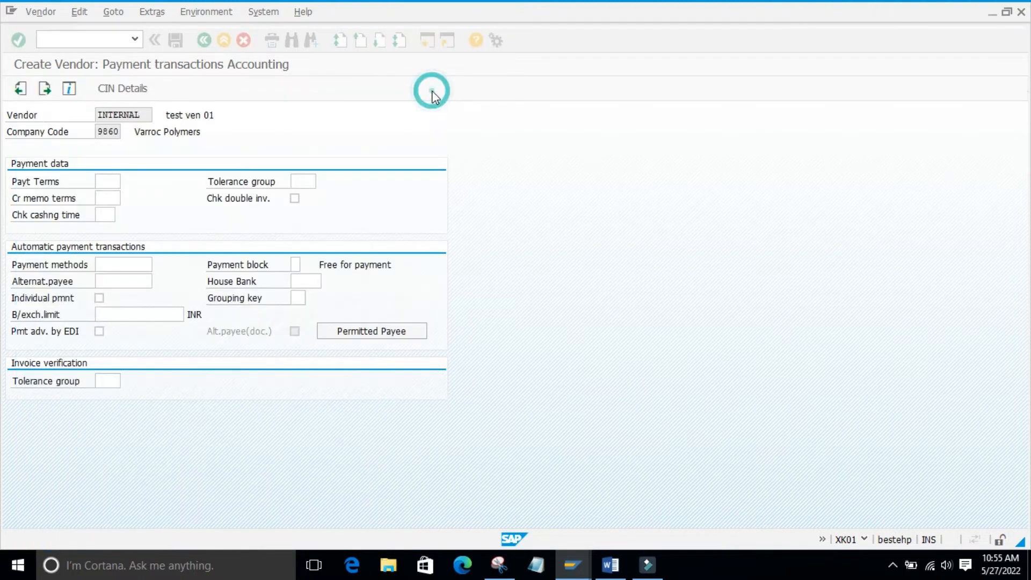
pyautogui.click(280, 424)
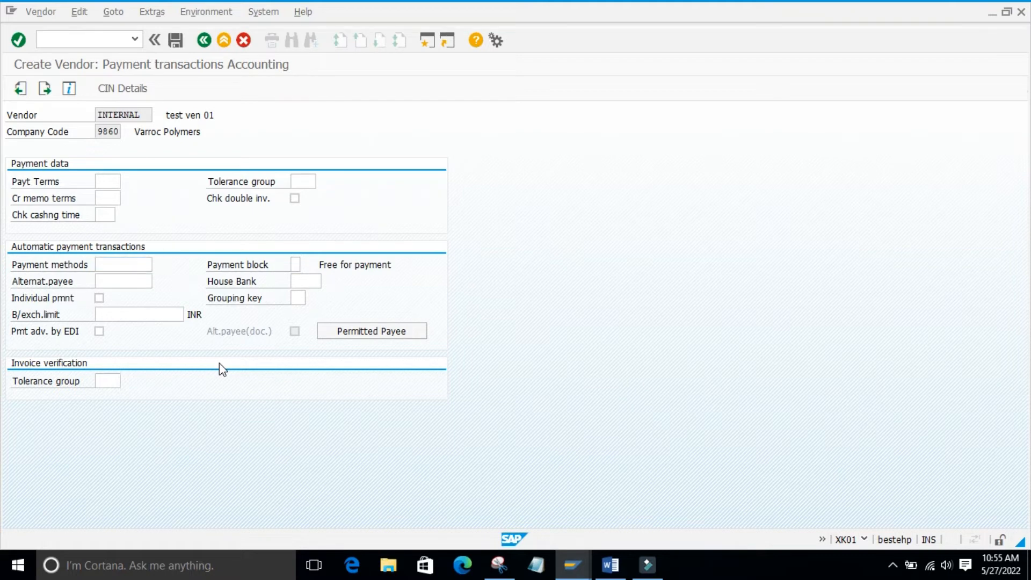
# - Continue past the accounting payment transactions and Correspondence screens to the Purchasing data, leaving their fields blank
pyautogui.press('Return')
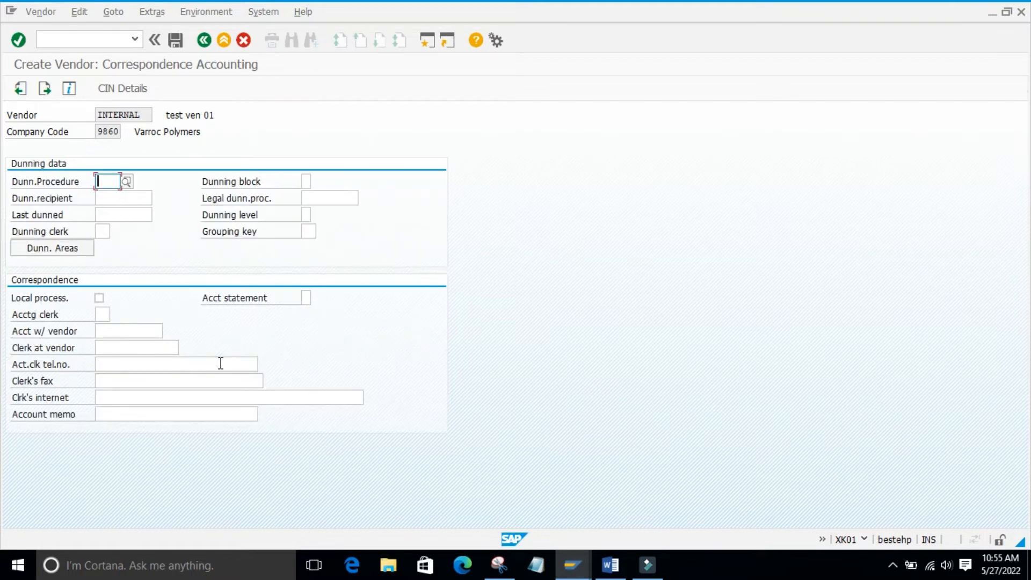
pyautogui.press('Return')
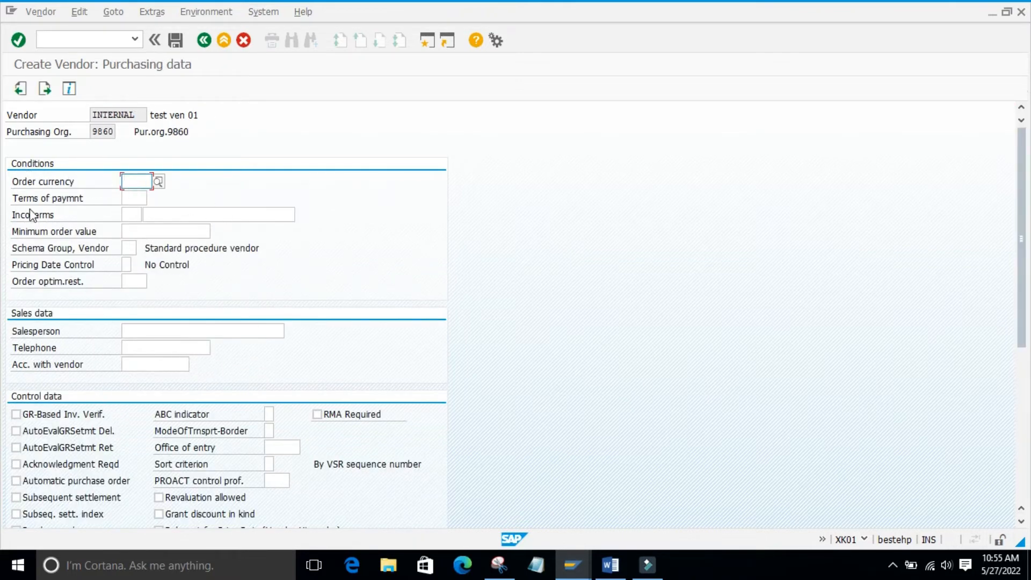
# - Review the possible terms of payment in the purchasing conditions and close the list without choosing one
pyautogui.click(134, 197)
pyautogui.click(158, 198)
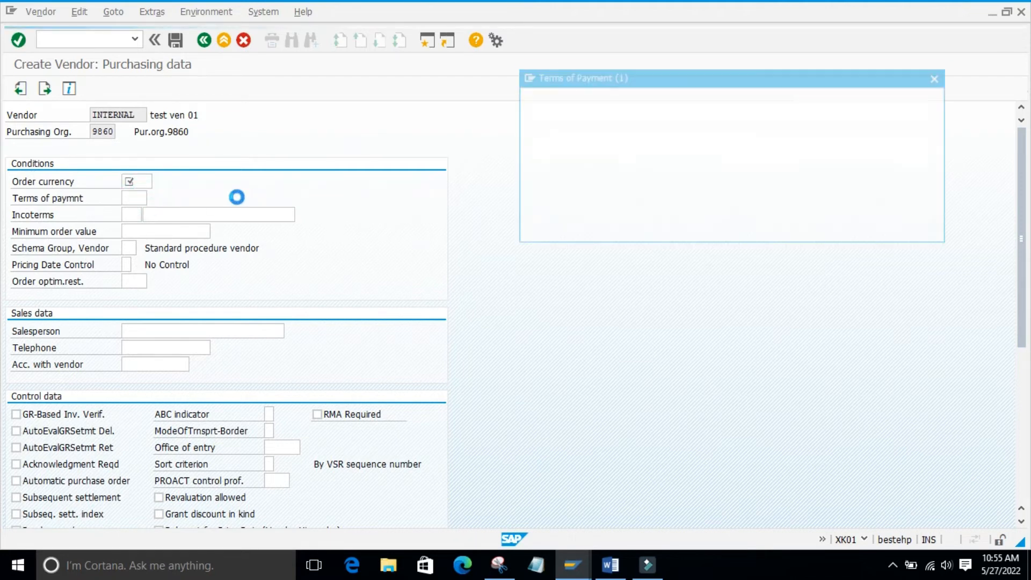
pyautogui.moveTo(606, 80); pyautogui.dragTo(568, 119)
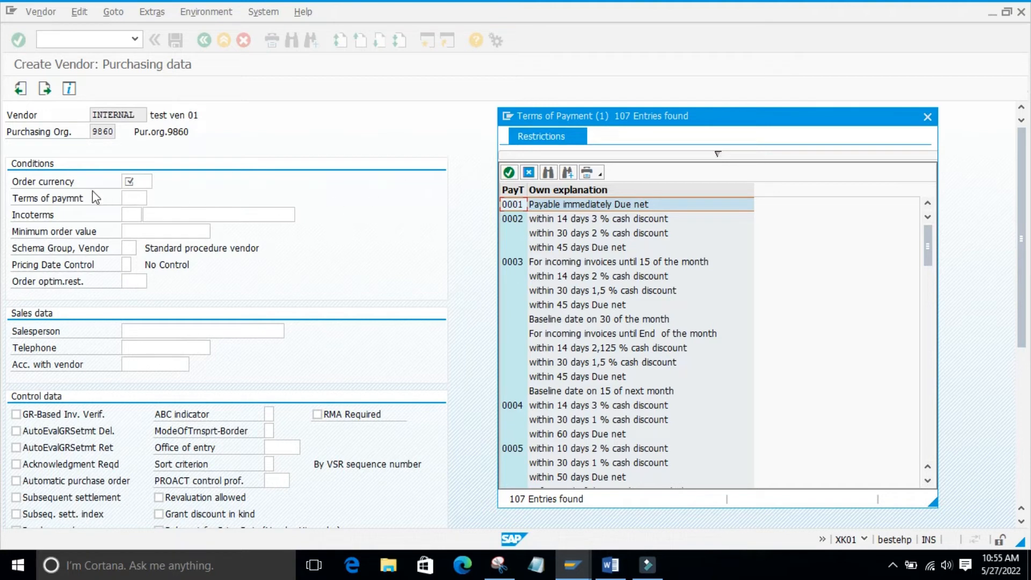
pyautogui.click(927, 116)
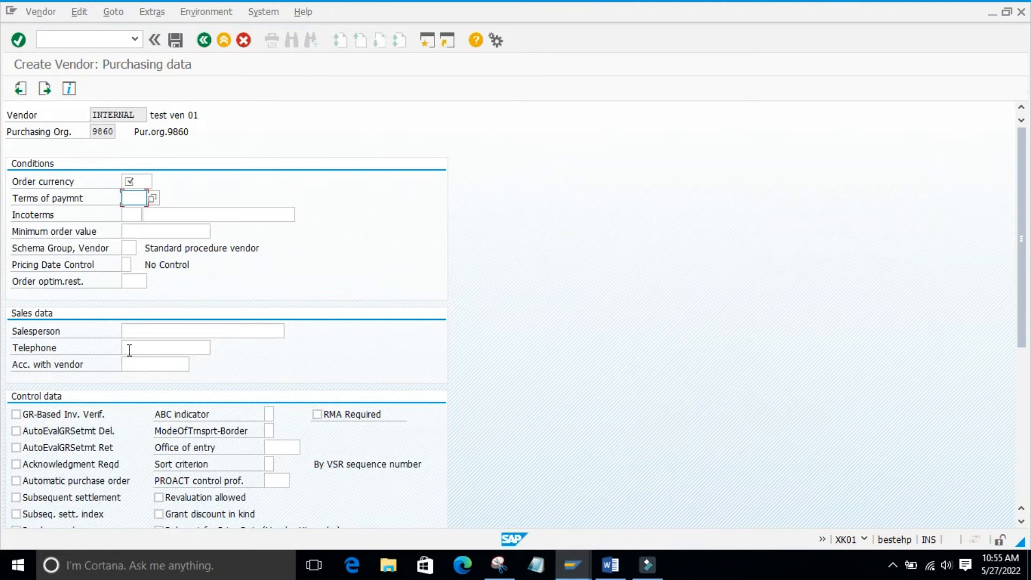
# - Review the available Incoterms for the purchasing conditions and close the list without choosing one
pyautogui.click(141, 213)
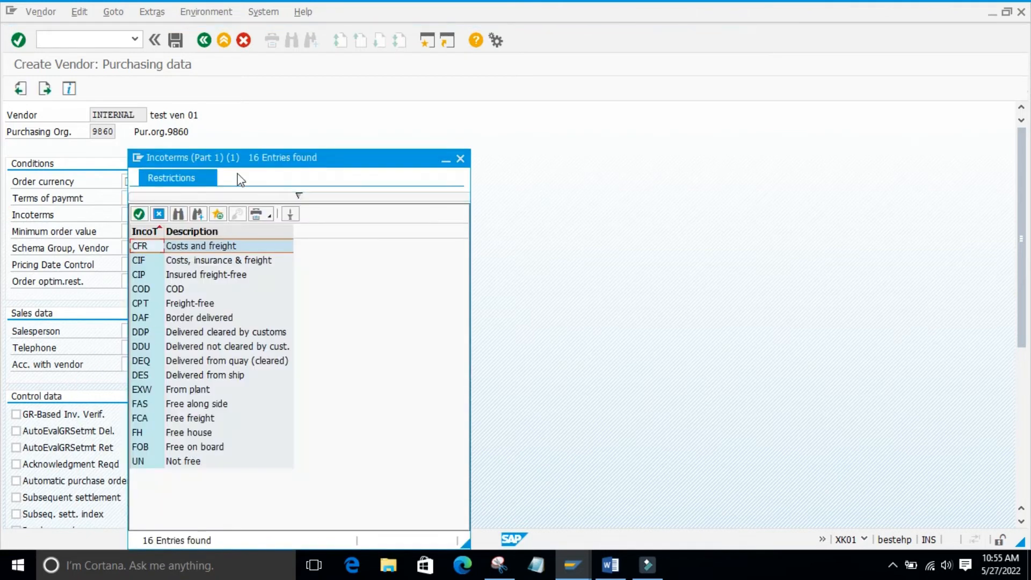
pyautogui.moveTo(230, 161); pyautogui.dragTo(438, 144)
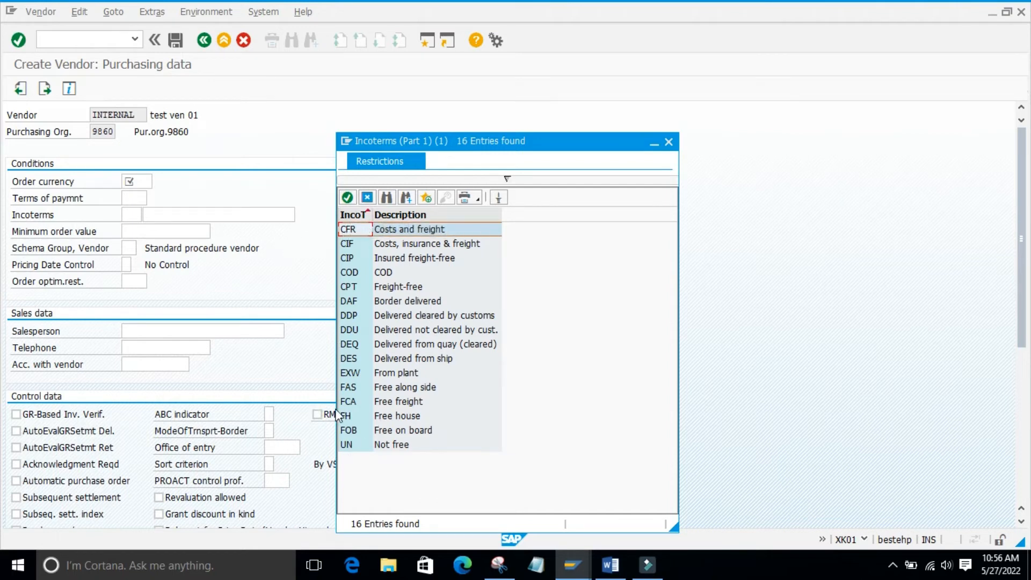
pyautogui.click(669, 143)
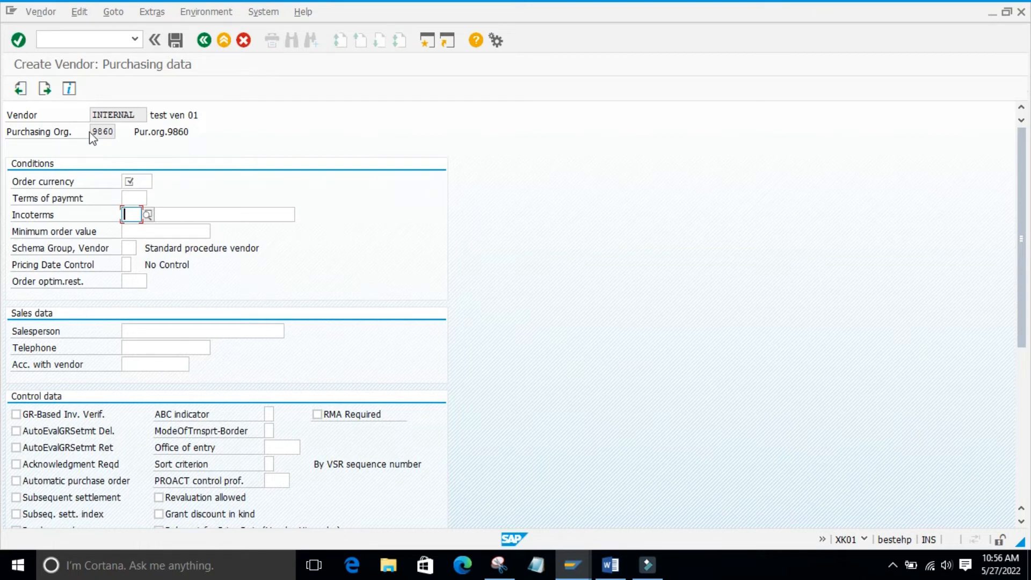
# - Look over the Purchasing data, including the Minimum order value and Schema Group, Vendor fields in the conditions
pyautogui.moveTo(1021, 161); pyautogui.dragTo(1029, 350)
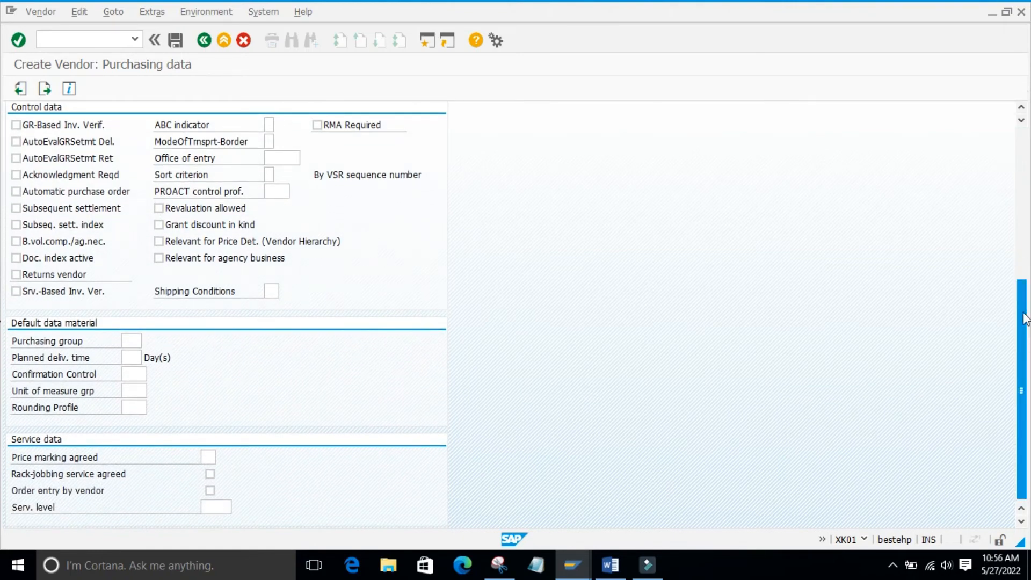
pyautogui.scroll(6, 1022, 322)
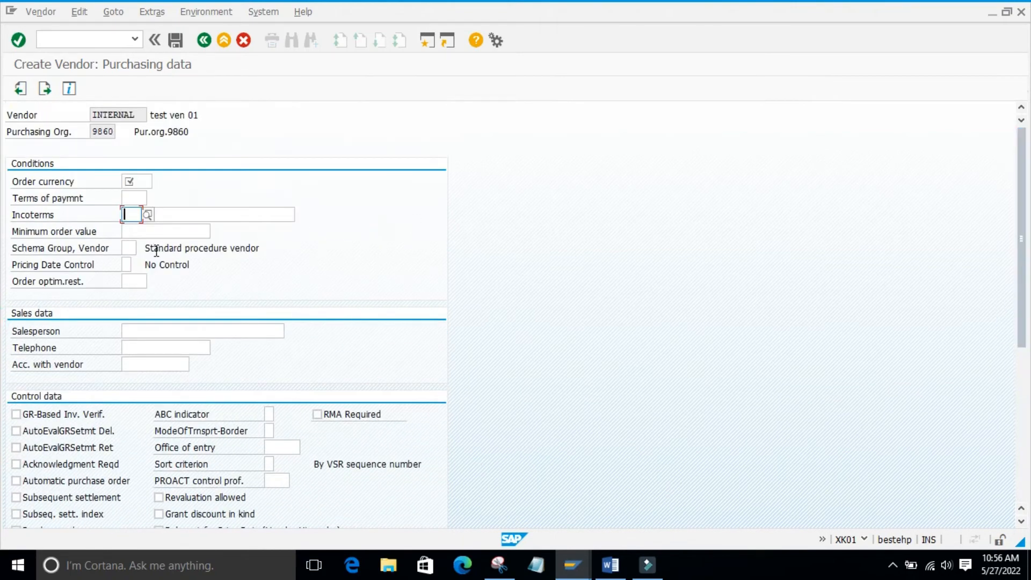
pyautogui.click(126, 232)
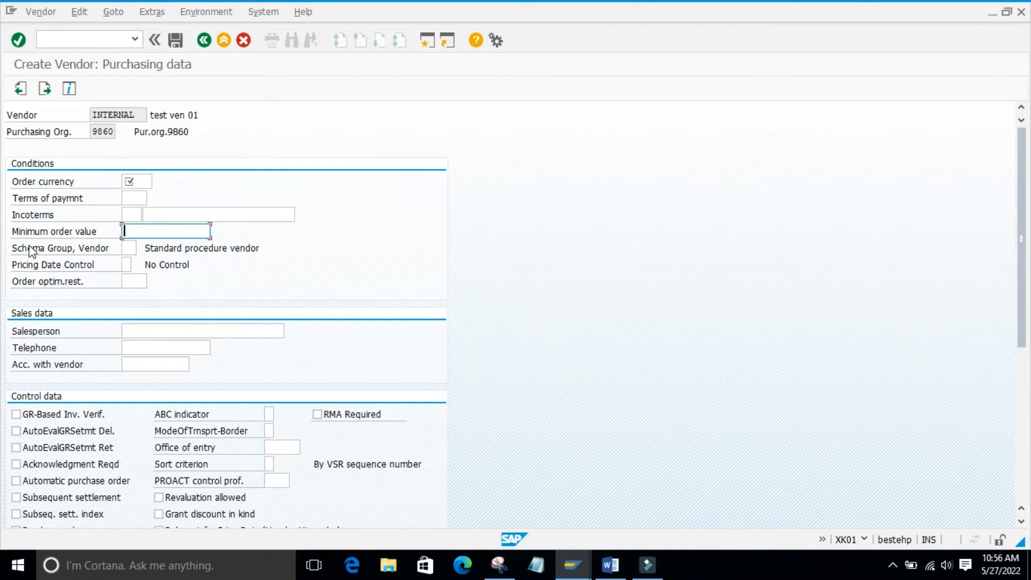
pyautogui.click(124, 250)
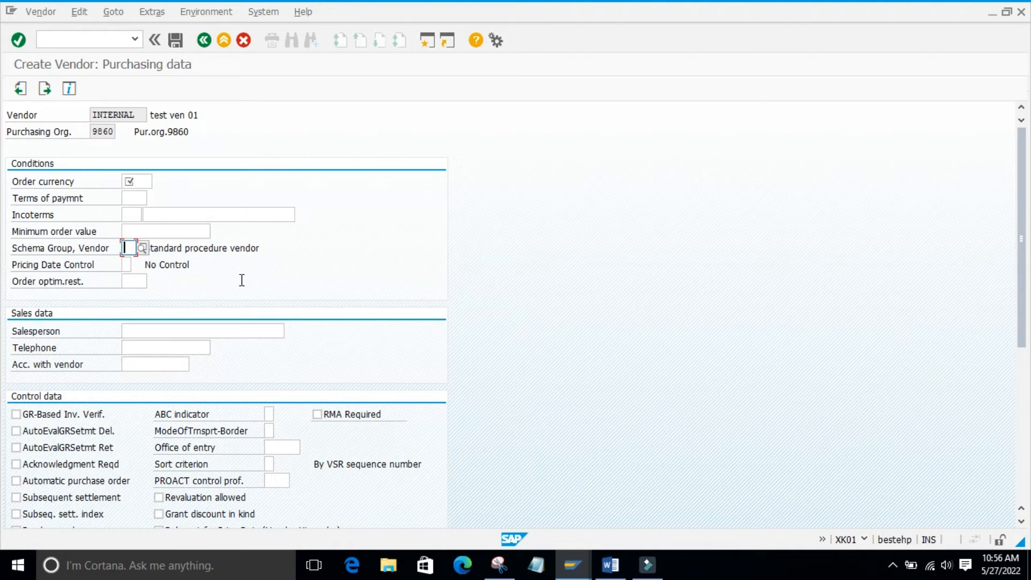
pyautogui.click(174, 278)
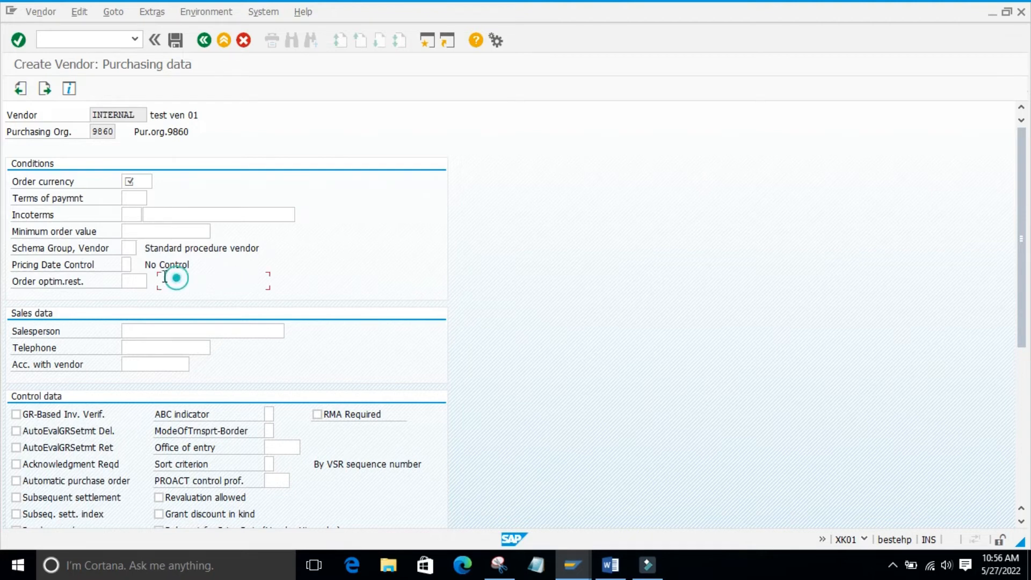
# - Review the Pricing Date Control options in the purchasing conditions and close the list without choosing one
pyautogui.click(127, 264)
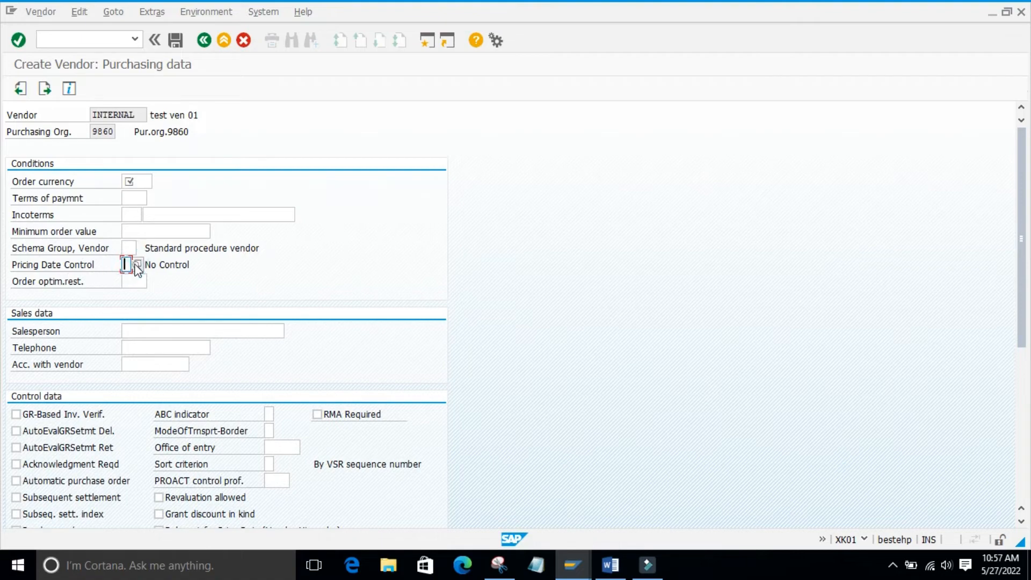
pyautogui.click(137, 264)
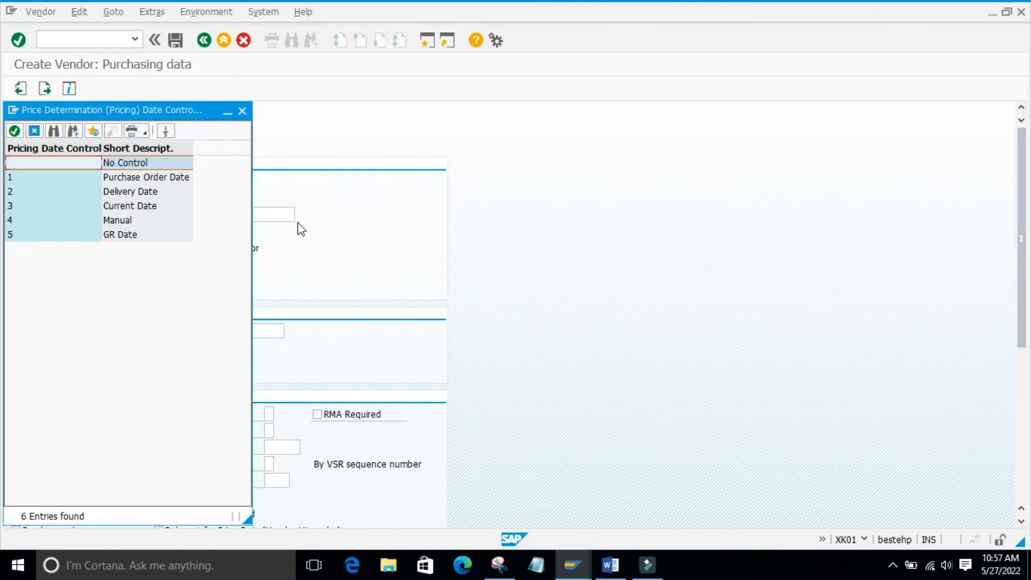
pyautogui.moveTo(119, 109); pyautogui.dragTo(455, 107)
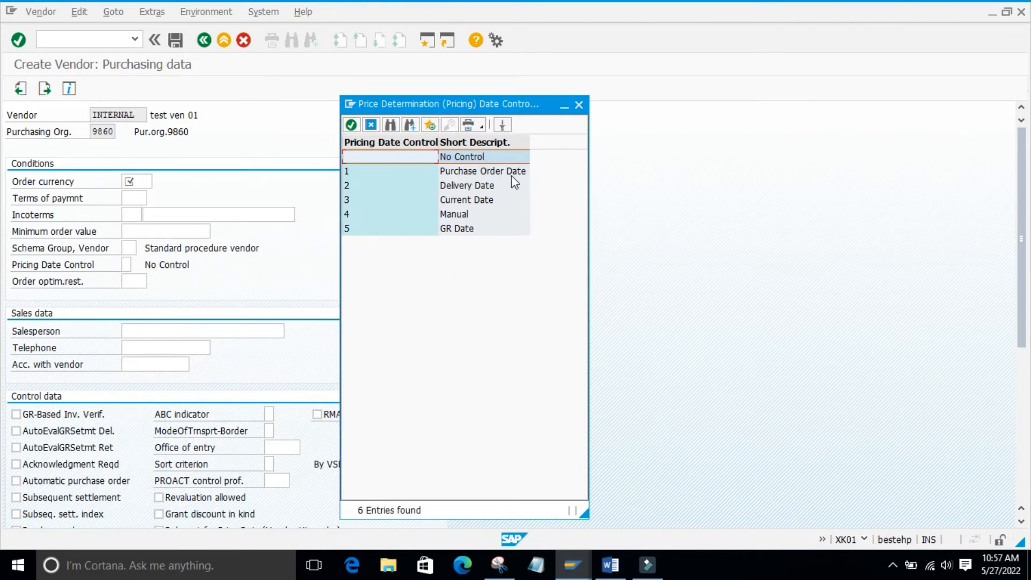
pyautogui.moveTo(464, 104); pyautogui.dragTo(523, 113)
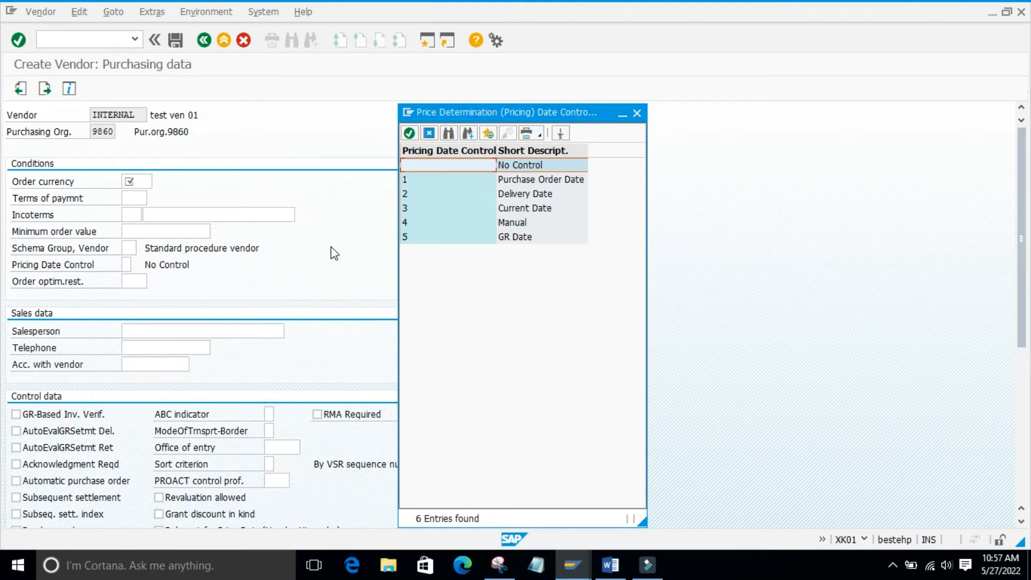
pyautogui.click(638, 115)
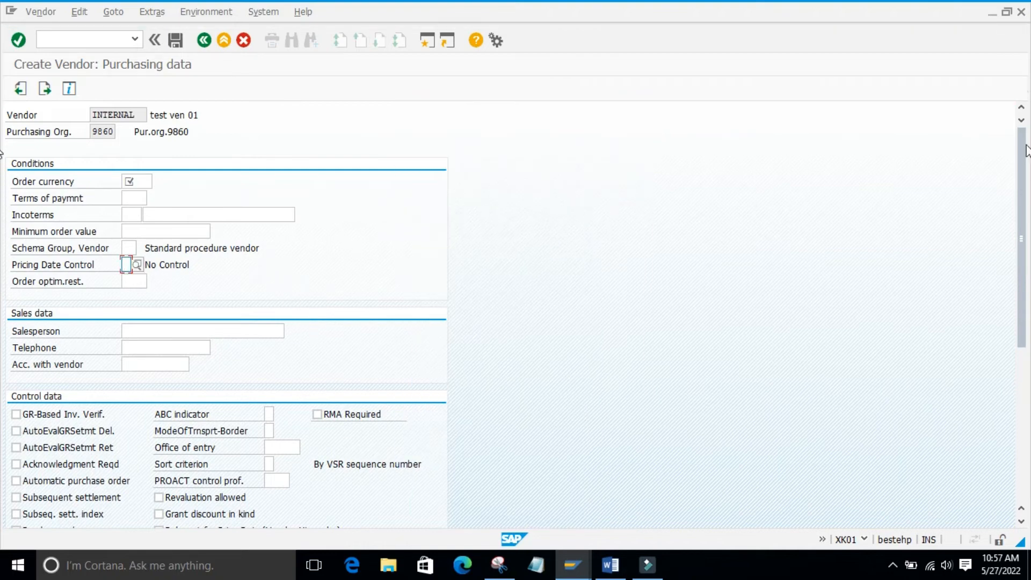
# - Review the restriction profiles available for Order optim.rest. and close the list without choosing one
pyautogui.moveTo(1021, 145); pyautogui.dragTo(1024, 185)
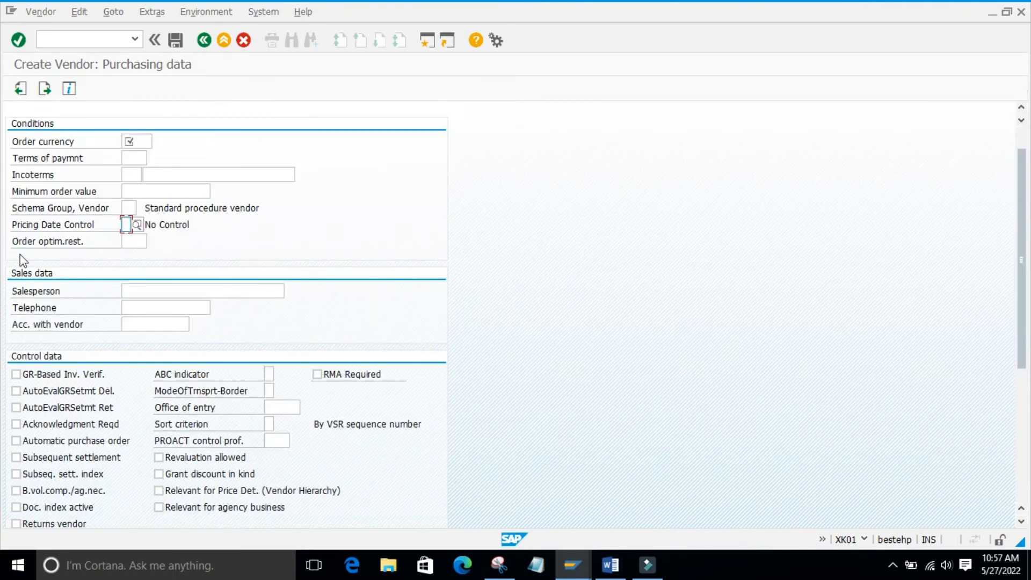
pyautogui.click(208, 231)
pyautogui.click(180, 242)
pyautogui.click(134, 241)
pyautogui.click(153, 241)
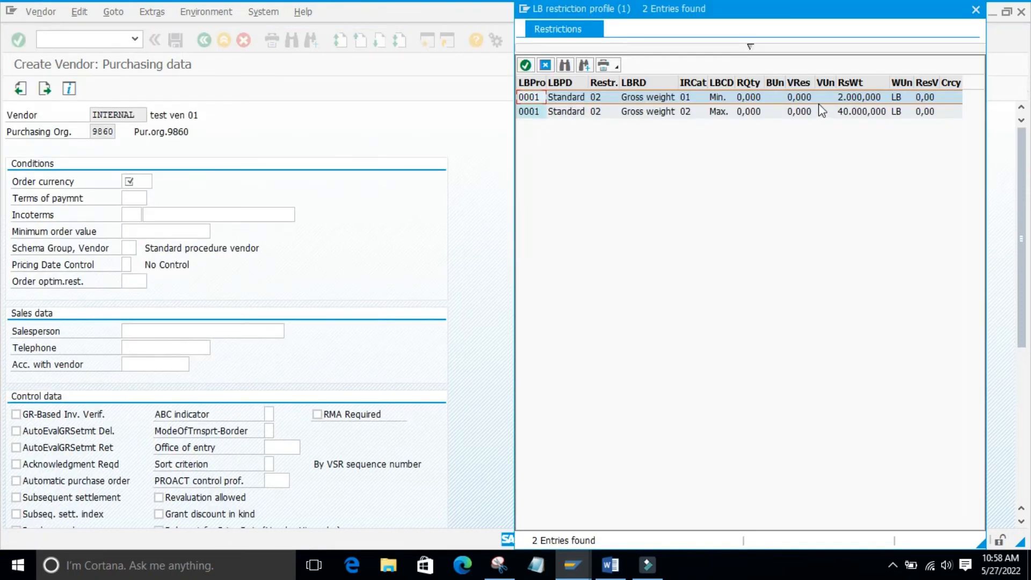
pyautogui.click(975, 9)
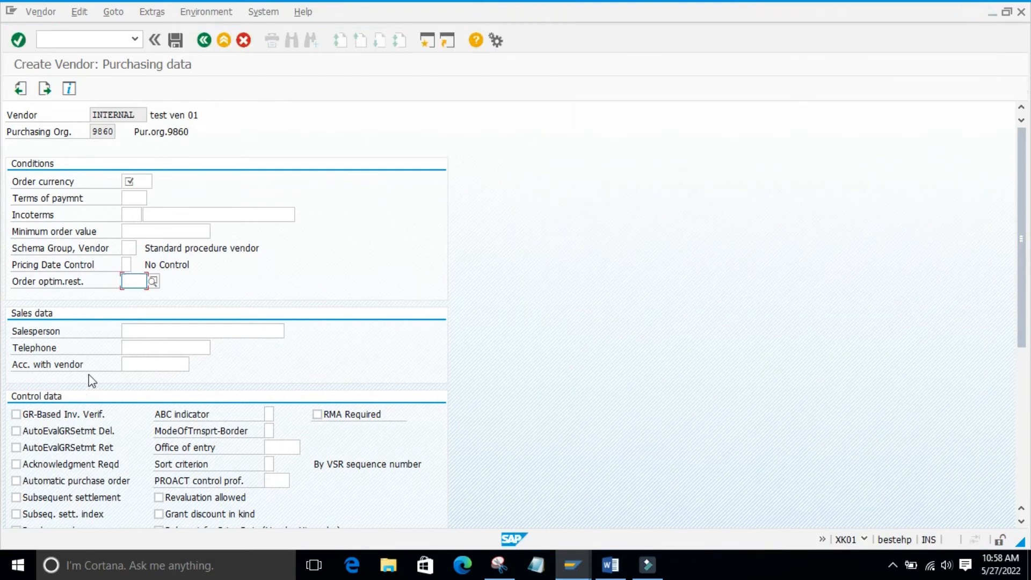
# - Review the Shipping Conditions options in the purchasing control data and close the list without choosing one
pyautogui.moveTo(1020, 154); pyautogui.dragTo(1023, 303)
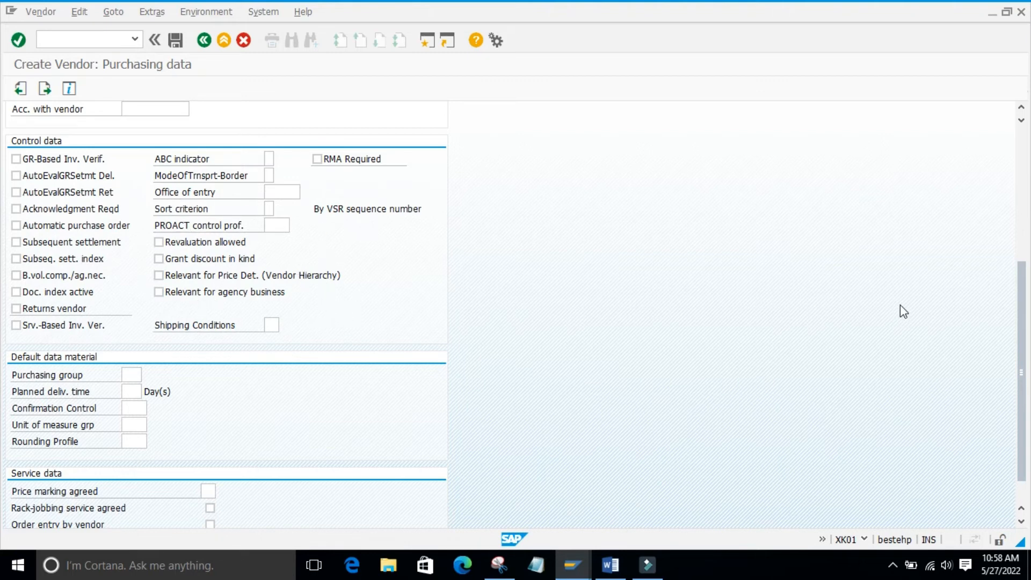
pyautogui.moveTo(1017, 274); pyautogui.dragTo(1022, 319)
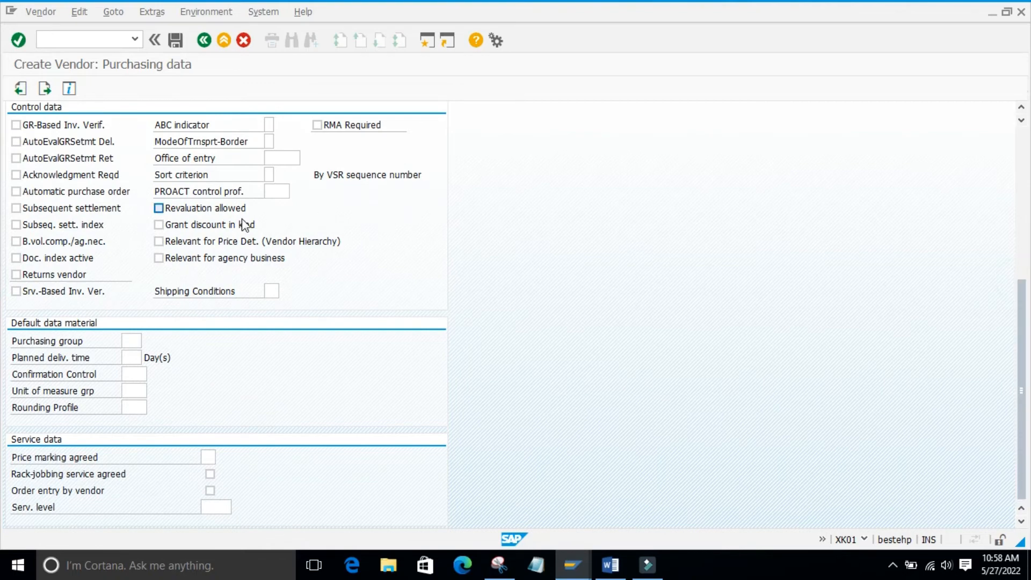
pyautogui.click(275, 294)
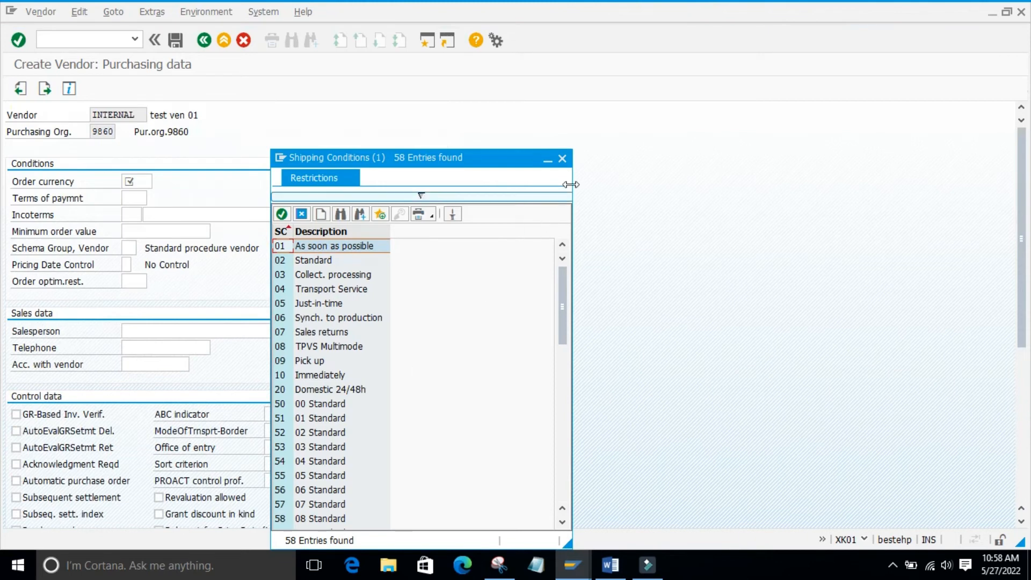
pyautogui.click(562, 159)
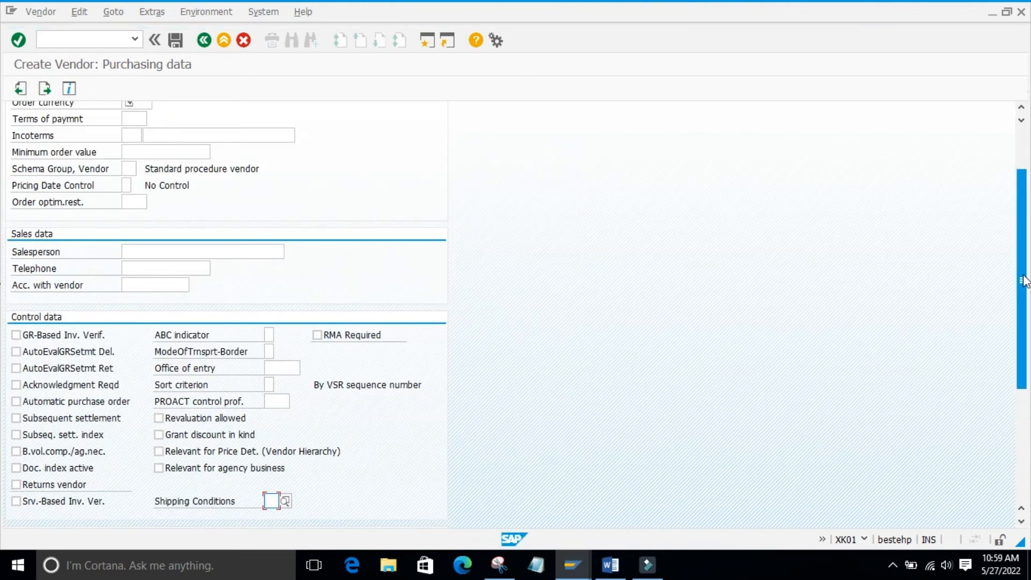
# - Look over the Default data material fields and review the Confirmation Control keys, closing the list without choosing one
pyautogui.scroll(-4, 1023, 280)
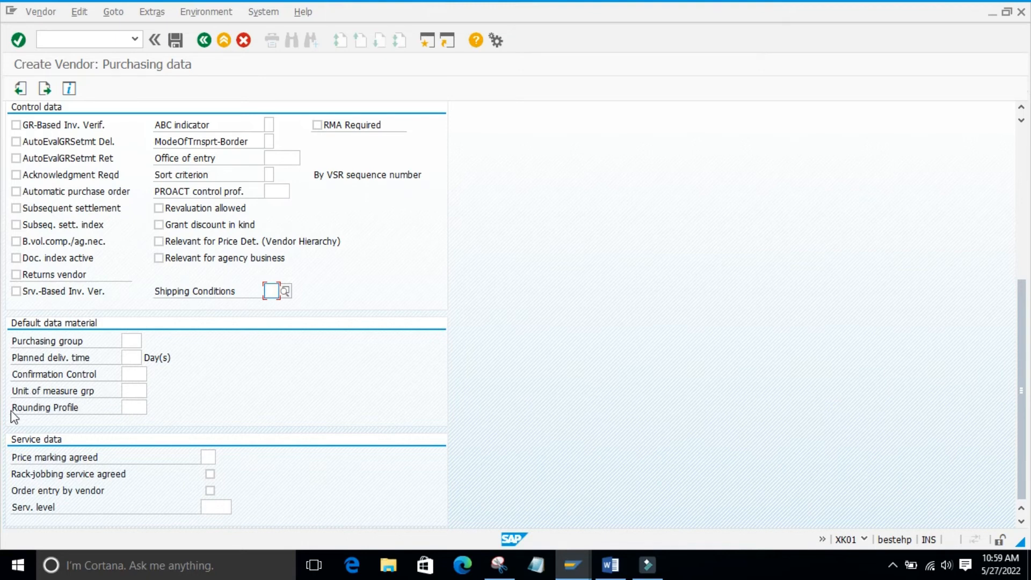
pyautogui.click(131, 357)
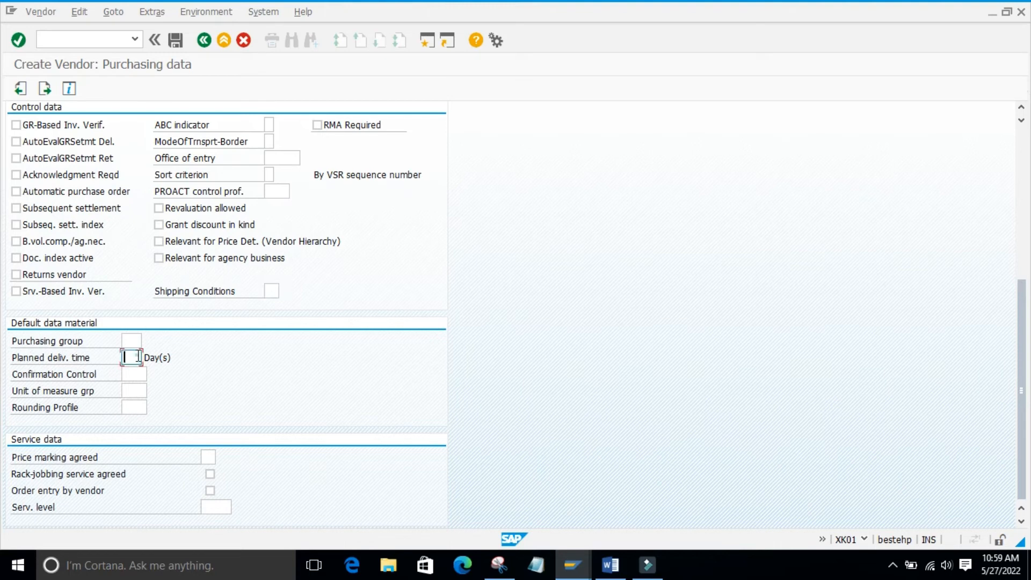
pyautogui.click(130, 340)
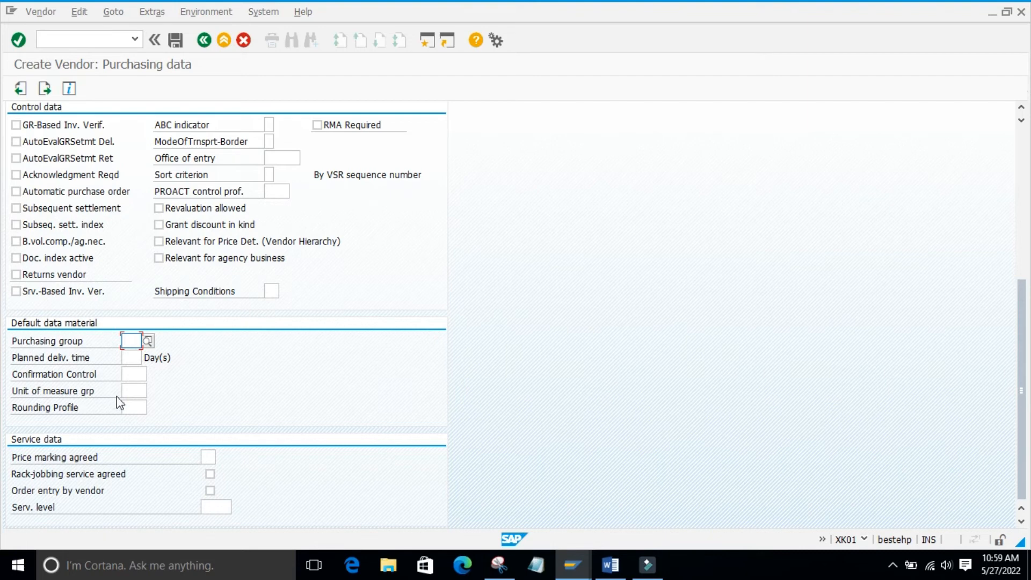
pyautogui.click(32, 375)
pyautogui.click(128, 376)
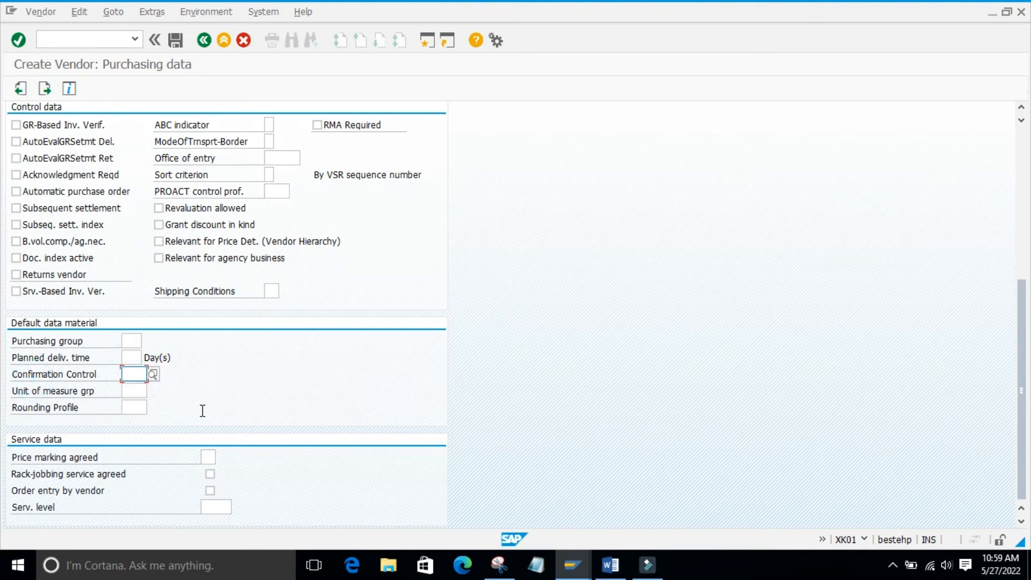
pyautogui.click(153, 374)
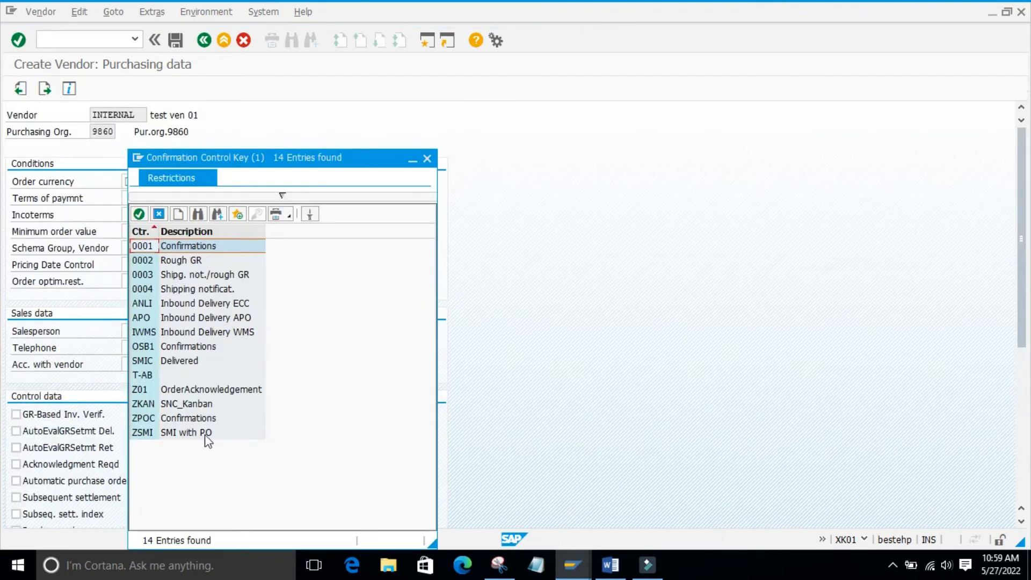
pyautogui.click(427, 159)
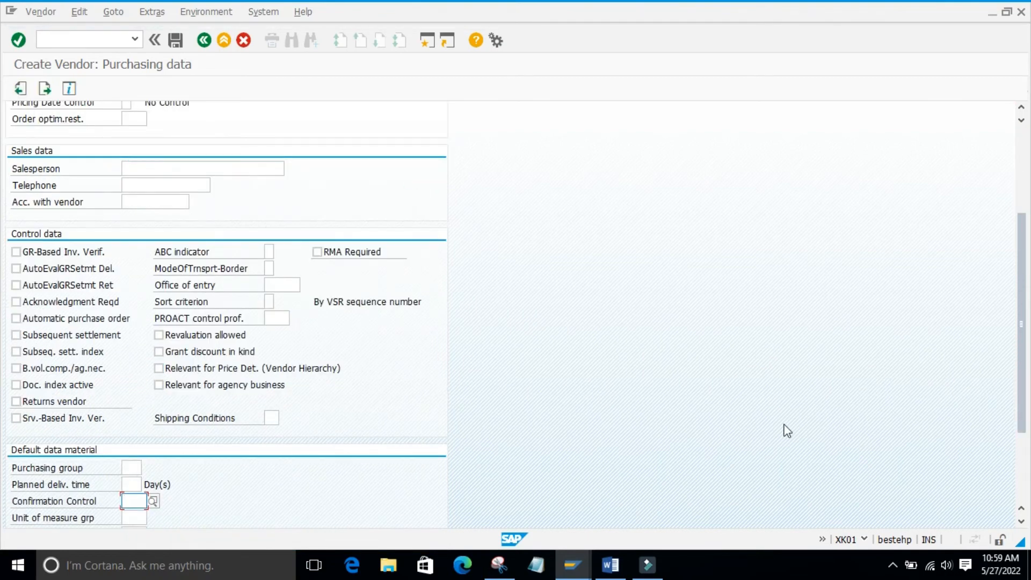
pyautogui.scroll(-3, 1015, 263)
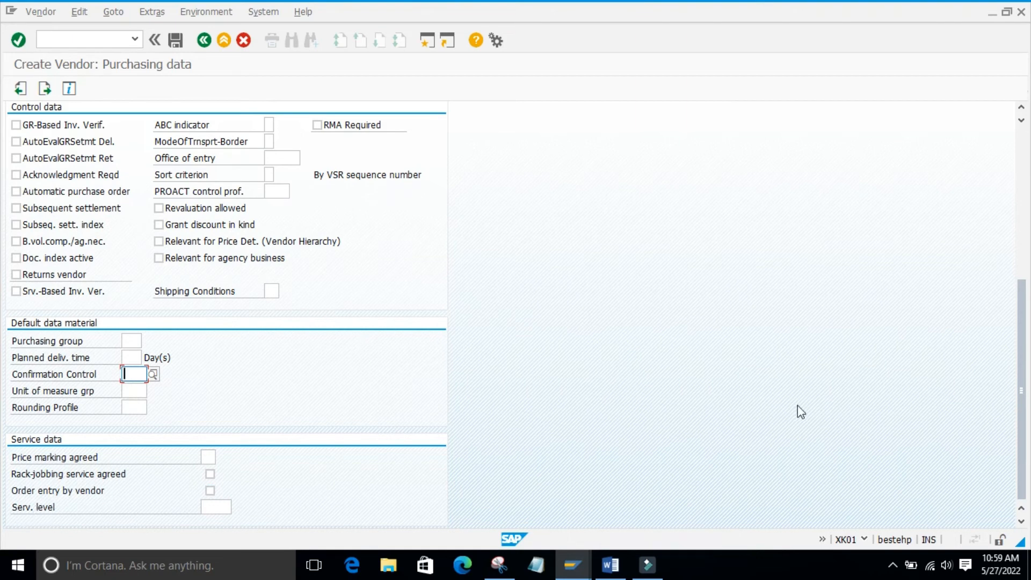
# - Fill in the required Order currency in the Conditions section of the Purchasing data
pyautogui.moveTo(1020, 325); pyautogui.dragTo(1025, 180)
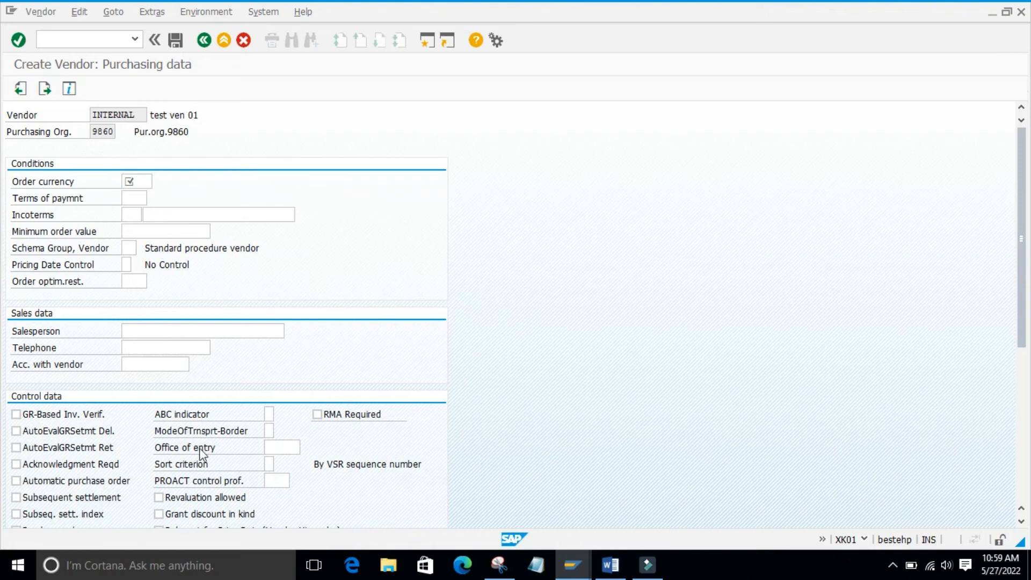
pyautogui.click(133, 198)
pyautogui.click(134, 184)
pyautogui.click(140, 195)
# - Advance past the Partner functions without adding any entries and save the new vendor
pyautogui.press('Return')
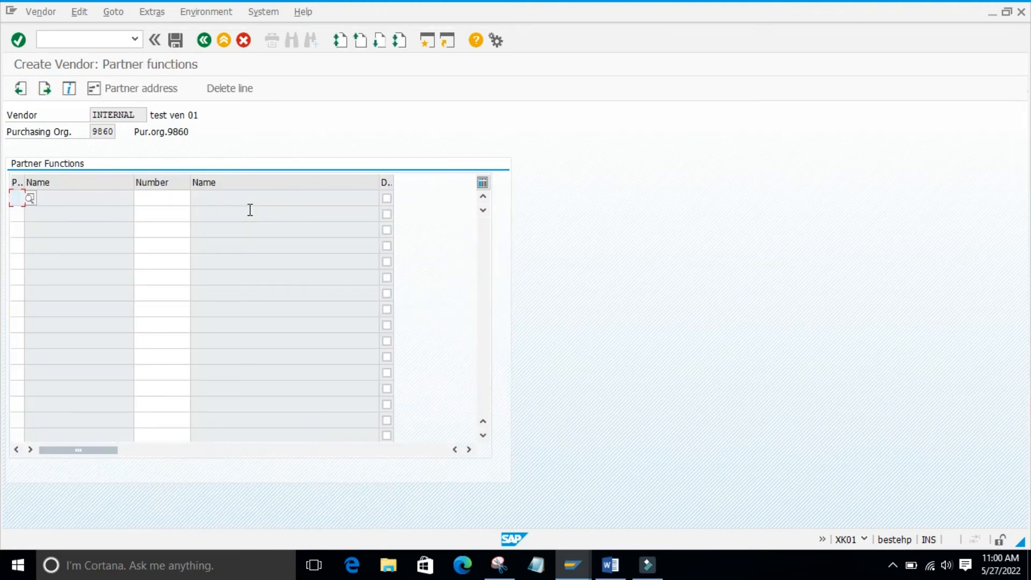
pyautogui.press('Return')
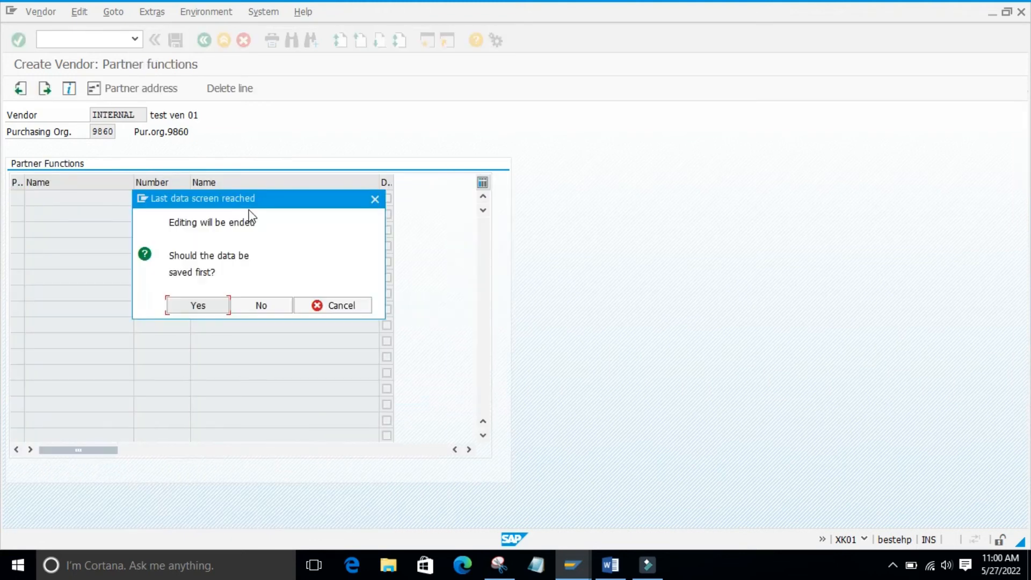
pyautogui.click(184, 303)
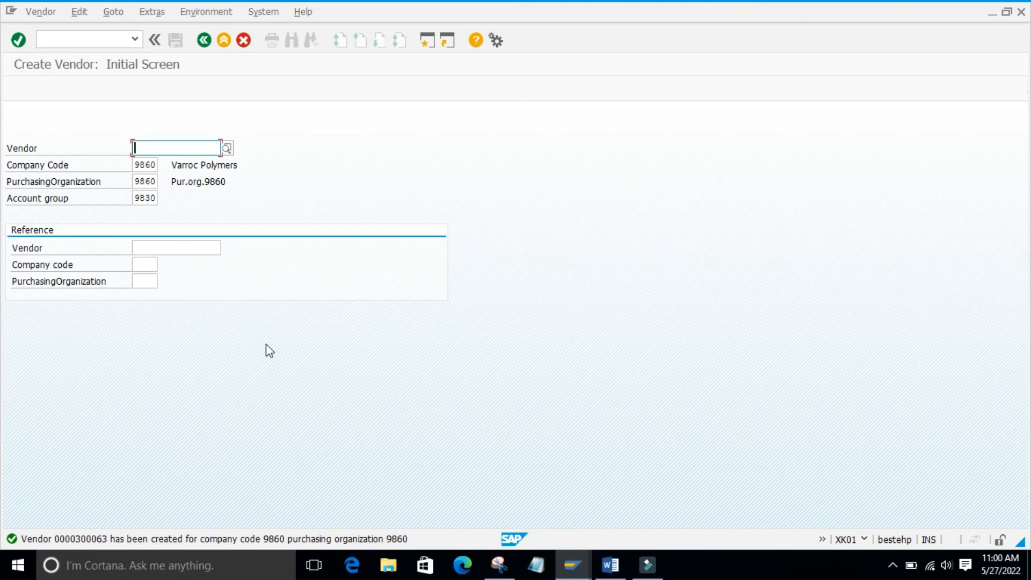
# - Open the detailed view of the status message about the saved vendor, read it and close it
pyautogui.click(62, 539)
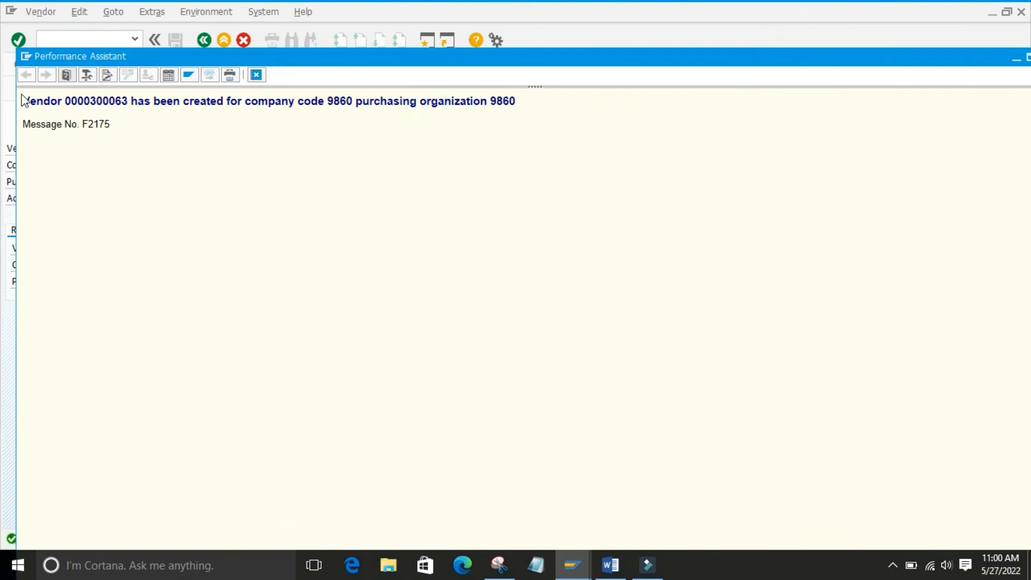
pyautogui.moveTo(23, 99); pyautogui.dragTo(582, 110)
pyautogui.click(393, 226)
pyautogui.click(256, 75)
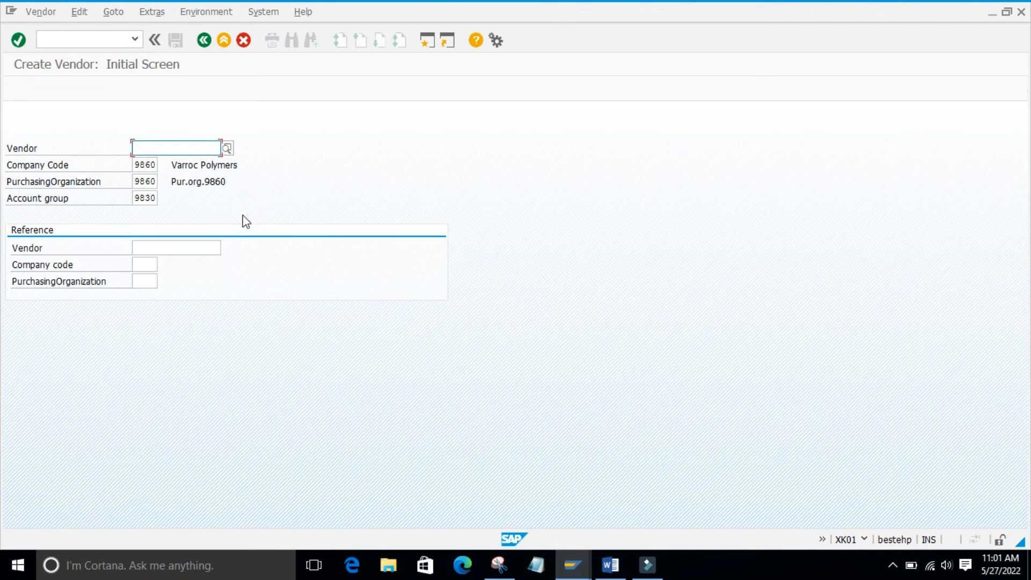
# - Start transaction XK03 with /nxk03 to display the new vendor for company code and purchasing organization 9860
pyautogui.click(224, 210)
pyautogui.click(72, 42)
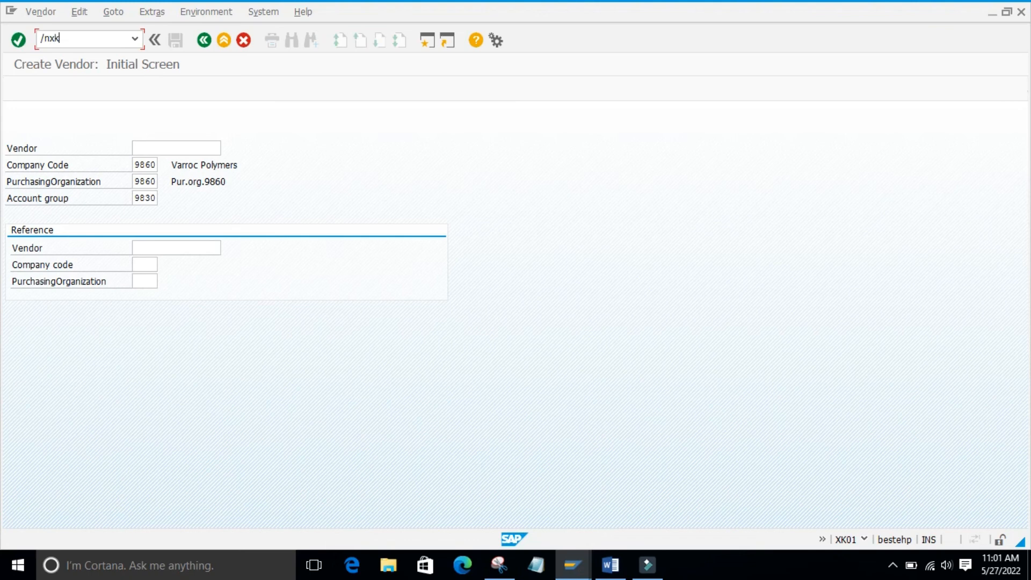
pyautogui.write('/nxk03')
pyautogui.press('Return')
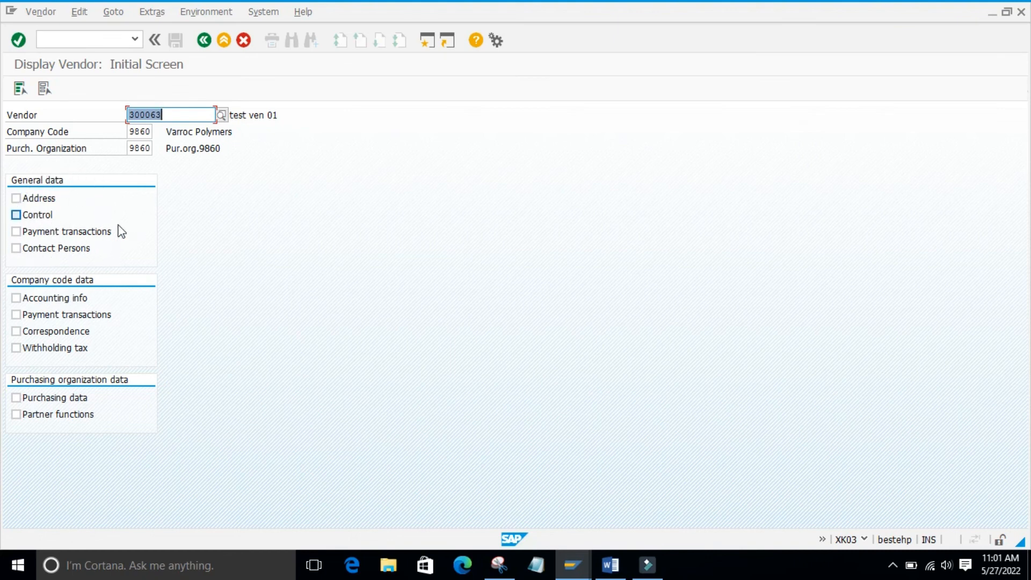
pyautogui.click(270, 314)
pyautogui.click(278, 371)
pyautogui.click(72, 454)
pyautogui.click(96, 480)
pyautogui.click(121, 478)
pyautogui.click(174, 453)
pyautogui.click(281, 398)
# - Switch to the Financial Accounting and Controlling document in Word and examine the Vendor Master diagram
pyautogui.click(617, 570)
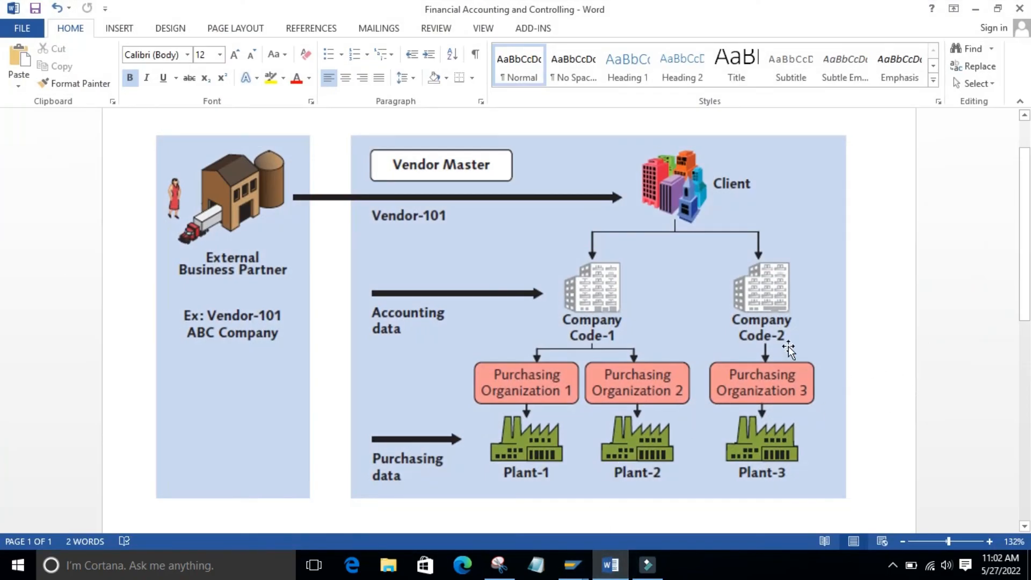
pyautogui.scroll(-1, 2, 228)
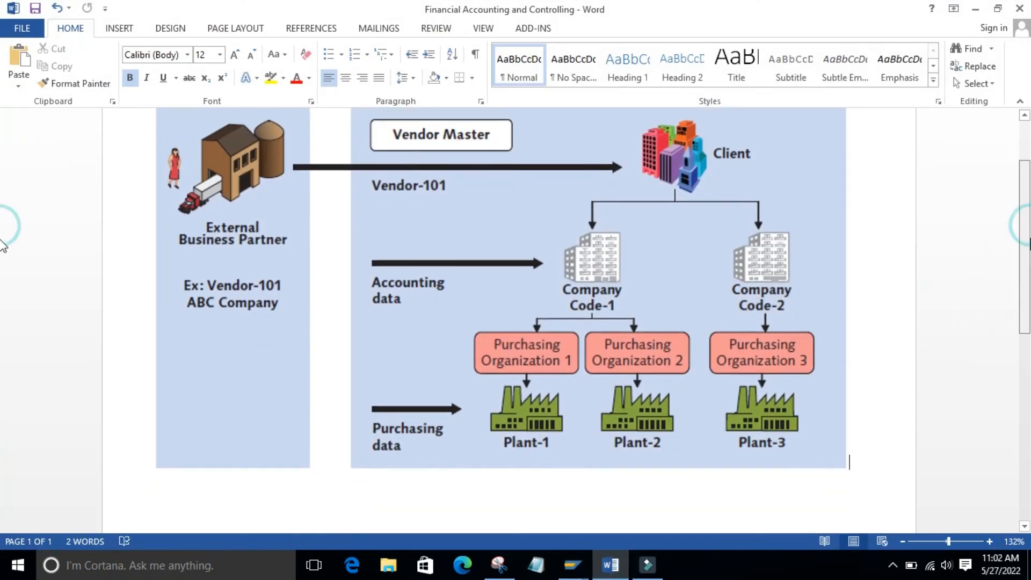